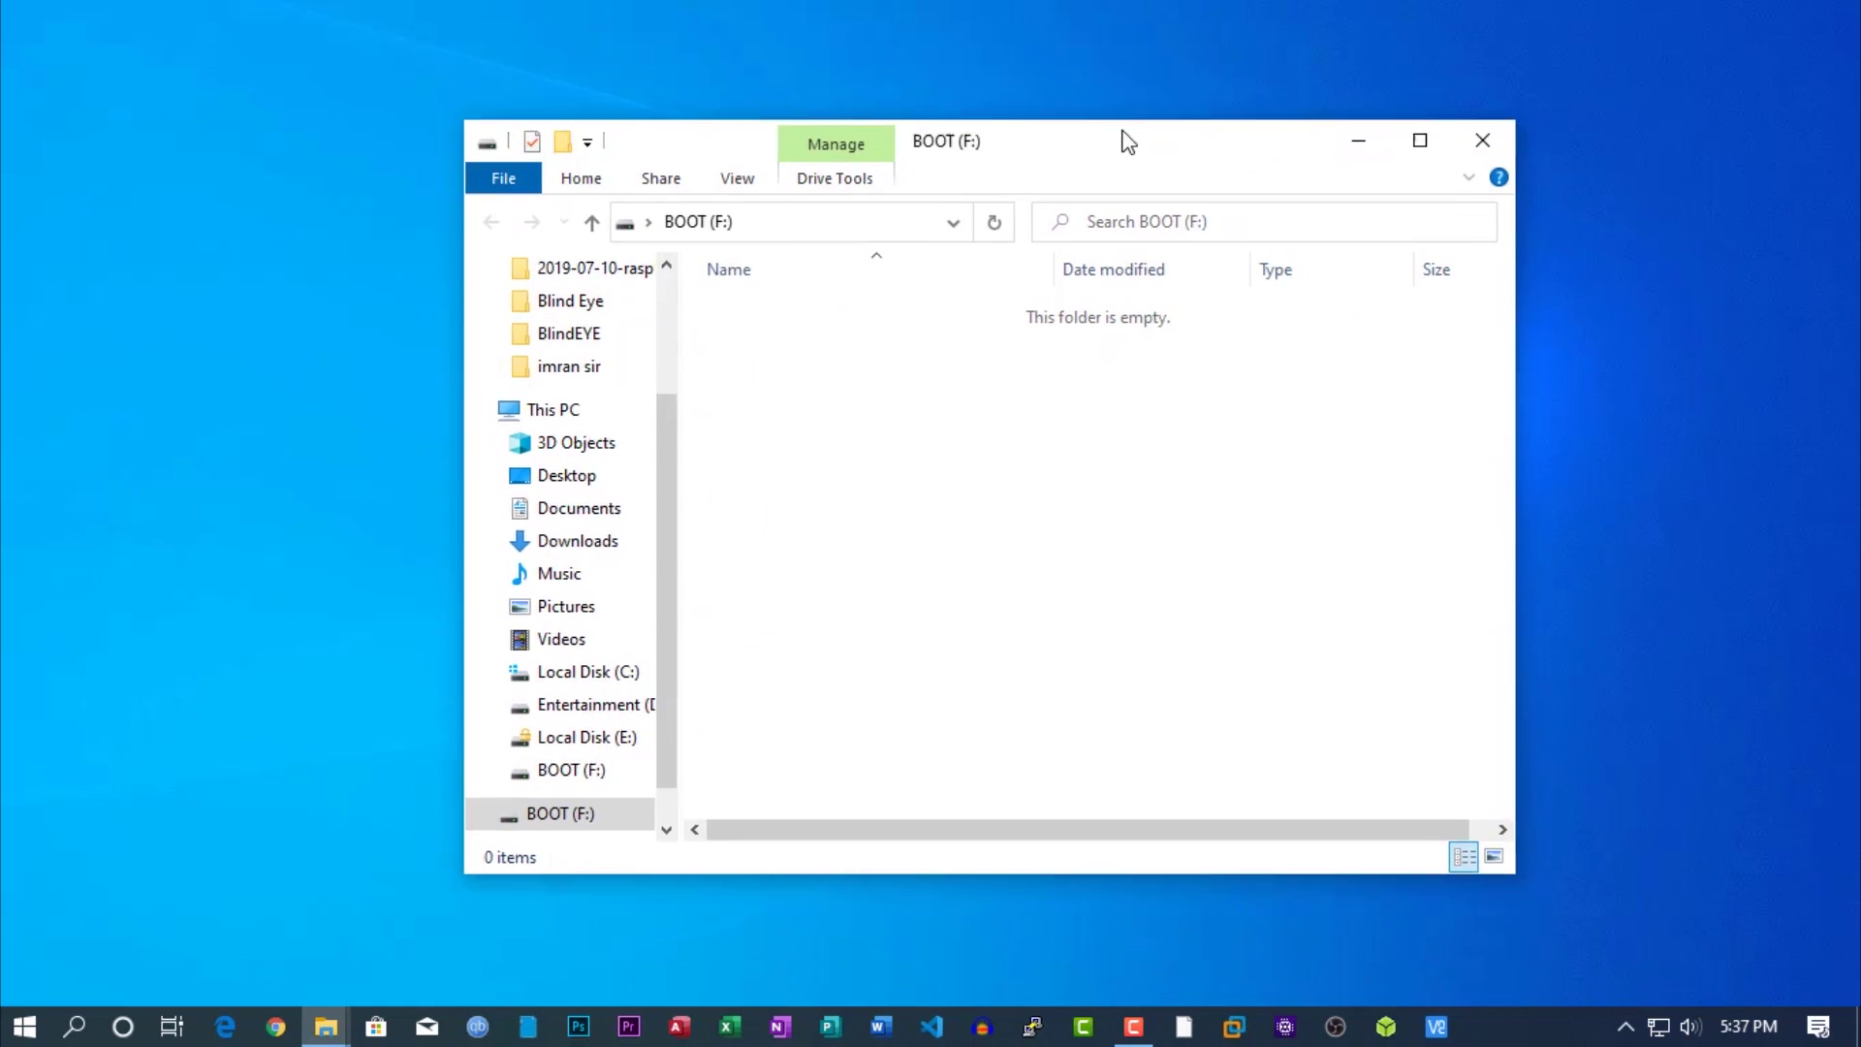
Close the empty BOOT drive window, acknowledge the FAT32 format completion, and exit SD Card Formatter.
{"action": "left_click", "coordinate": [1424, 104]}
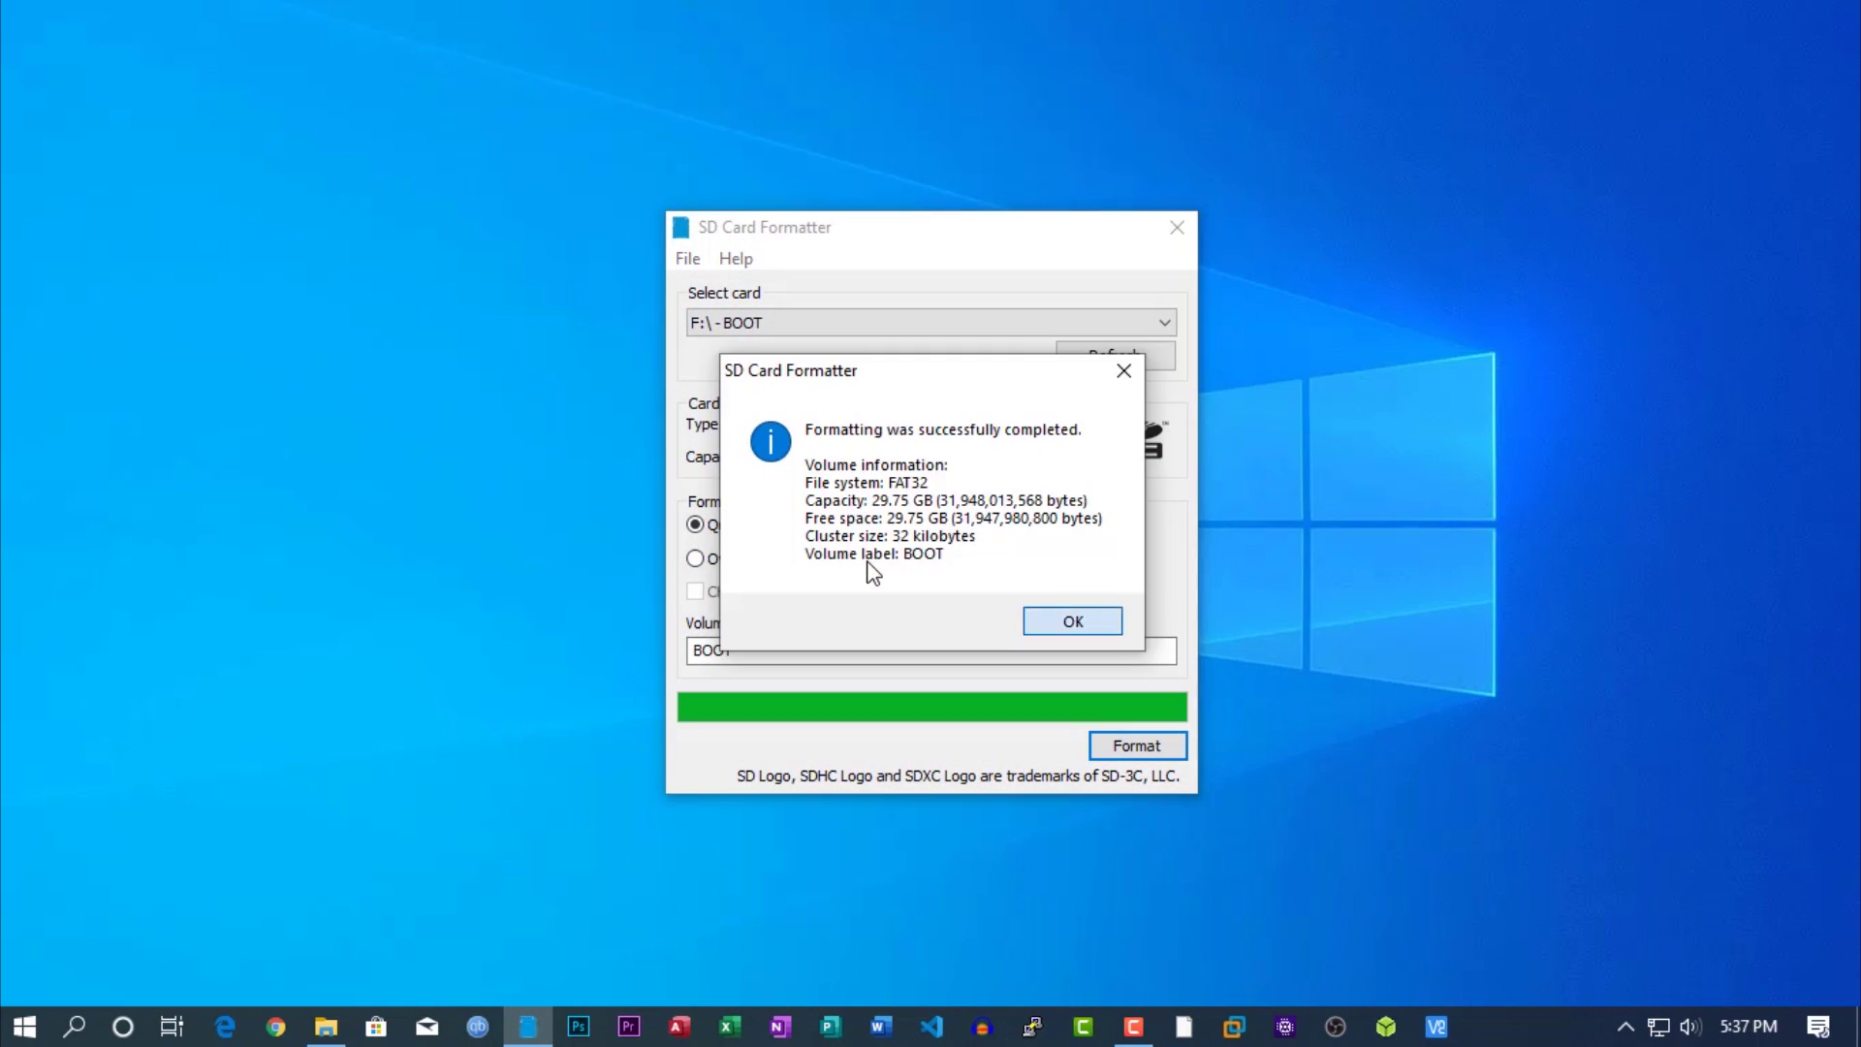
{"action": "key", "text": "Return"}
{"action": "key", "text": "alt+F4"}
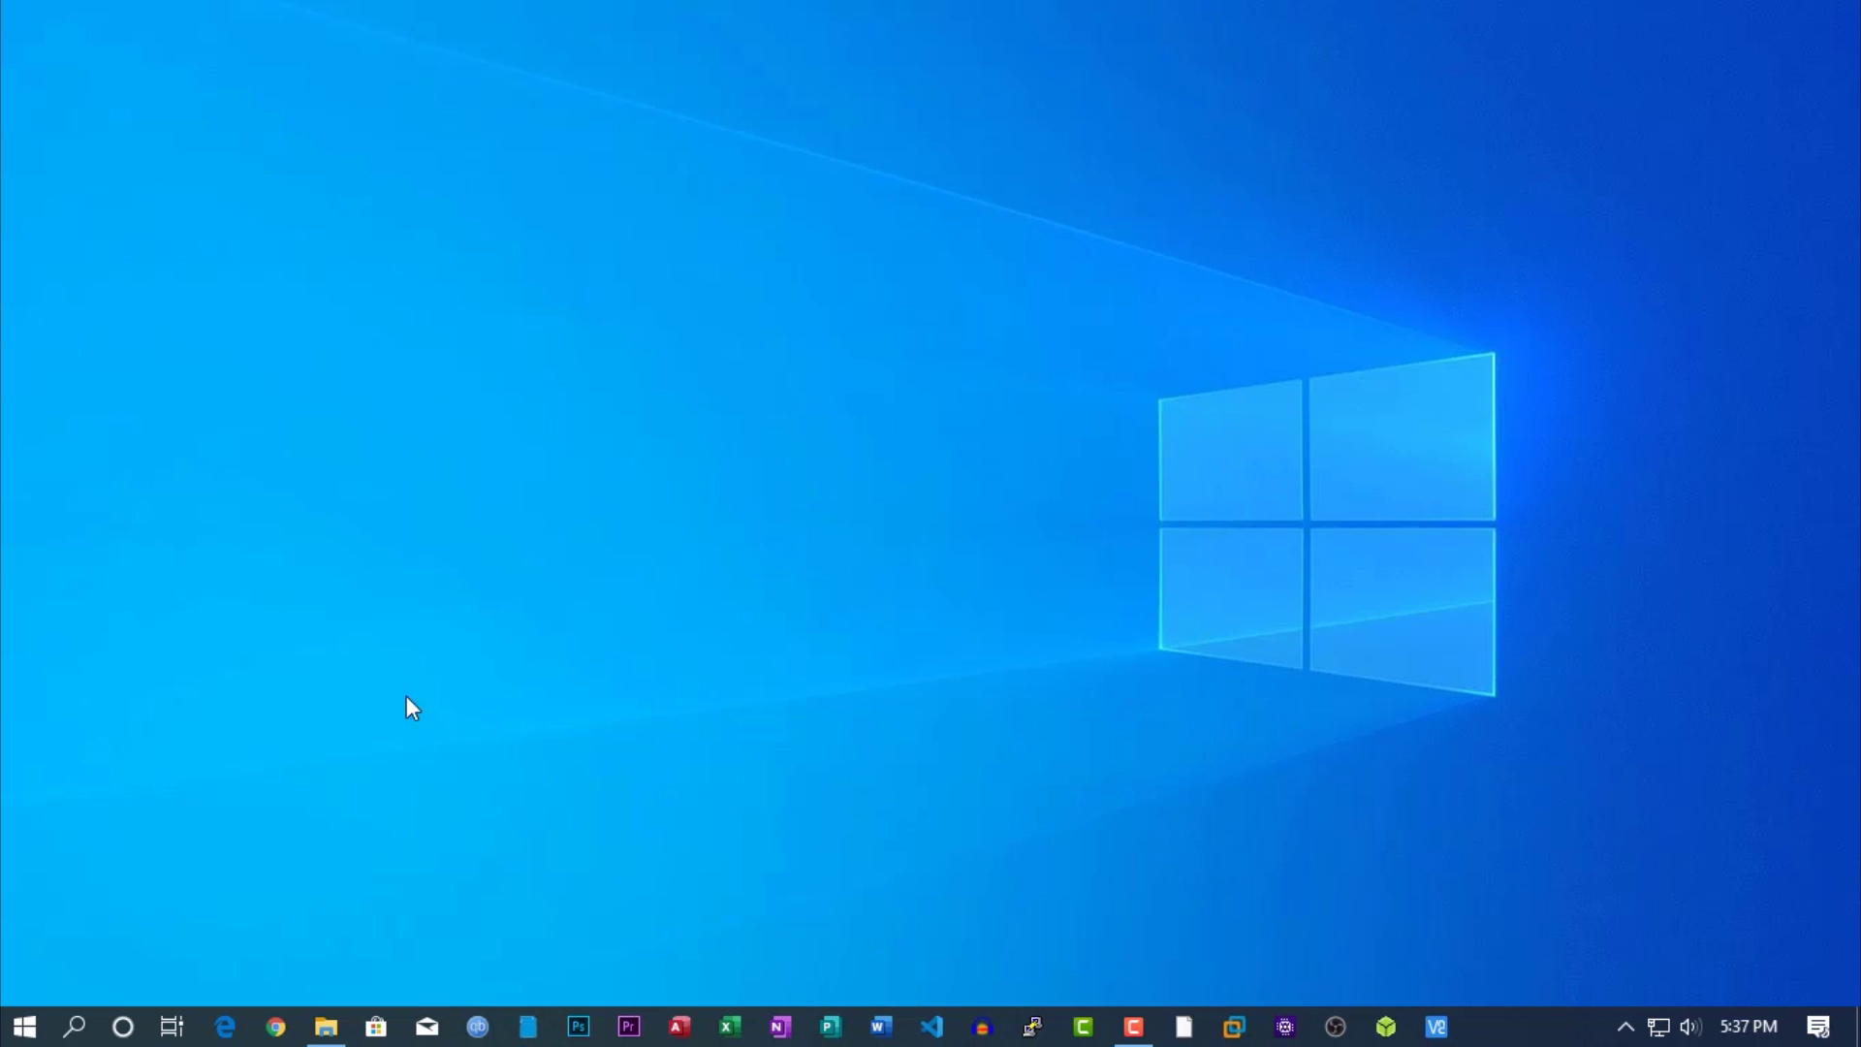
Open the BlindEYE folder and select blindeye.img to confirm its 29.7 GB size.
{"action": "left_click", "coordinate": [325, 1021]}
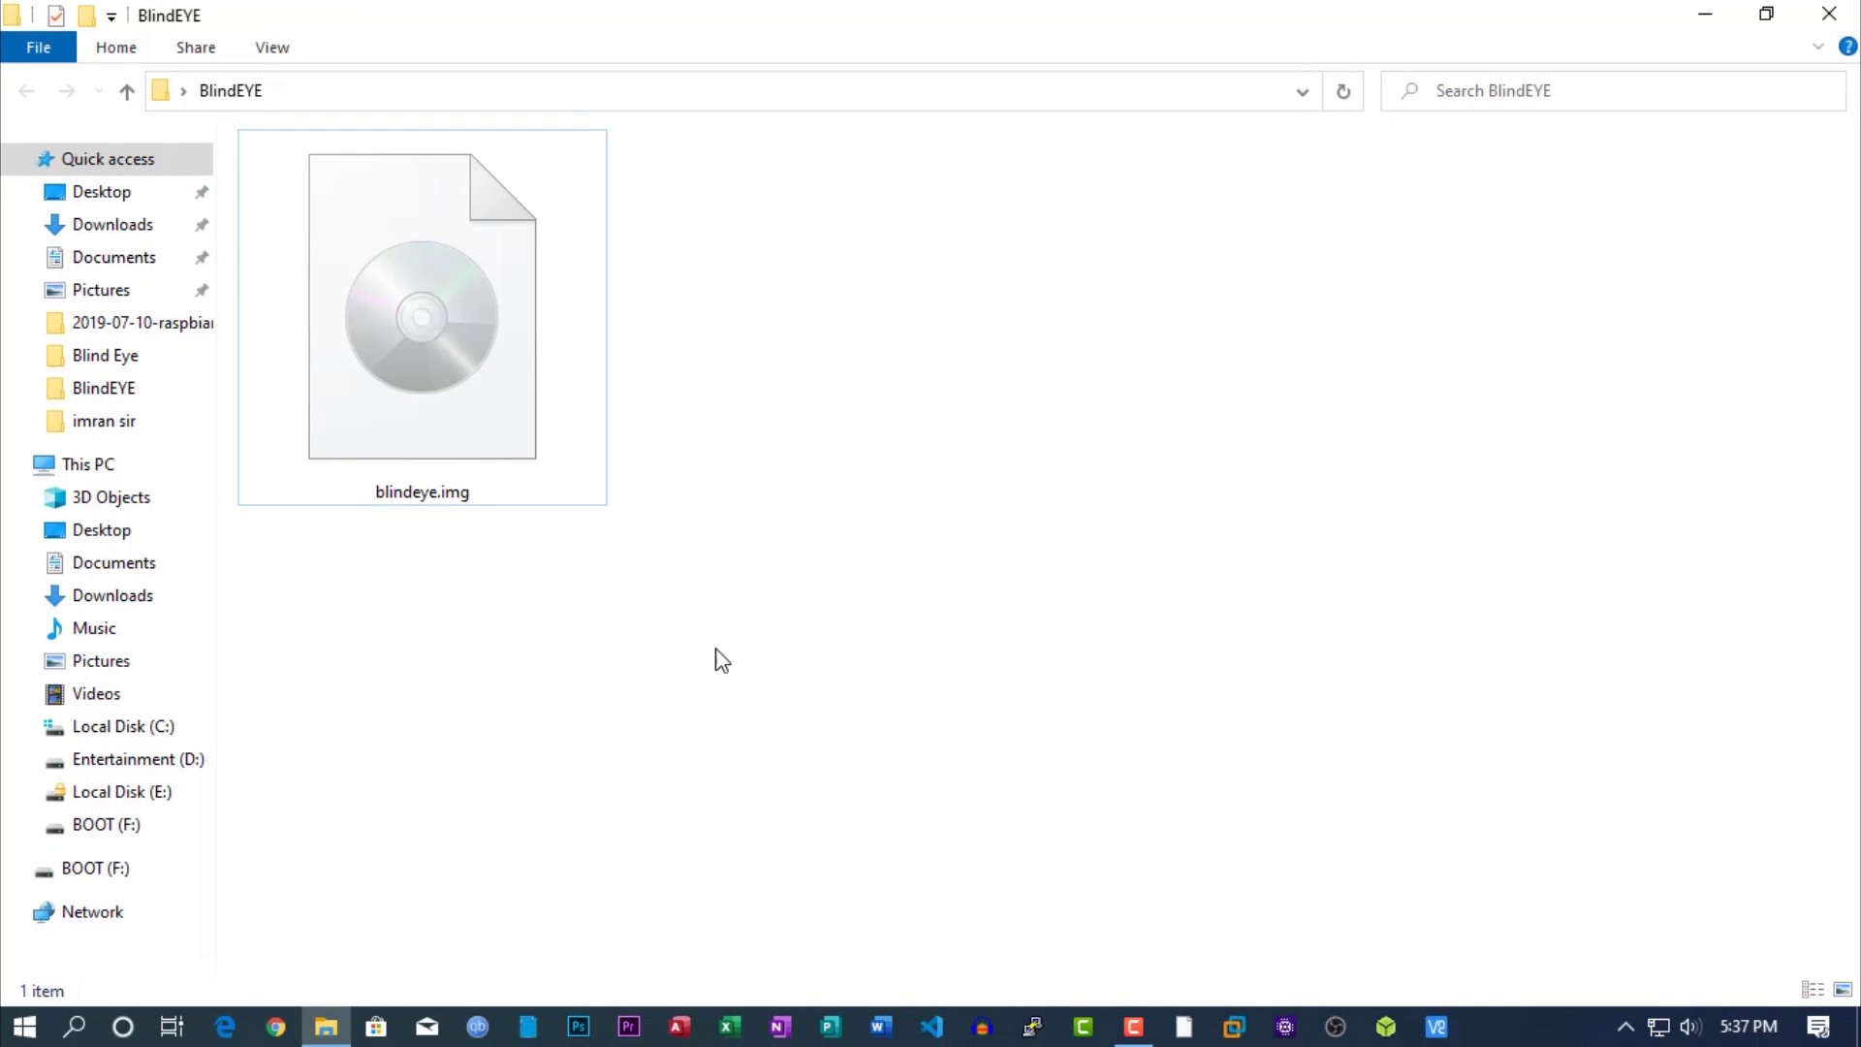
{"action": "left_click", "coordinate": [521, 339]}
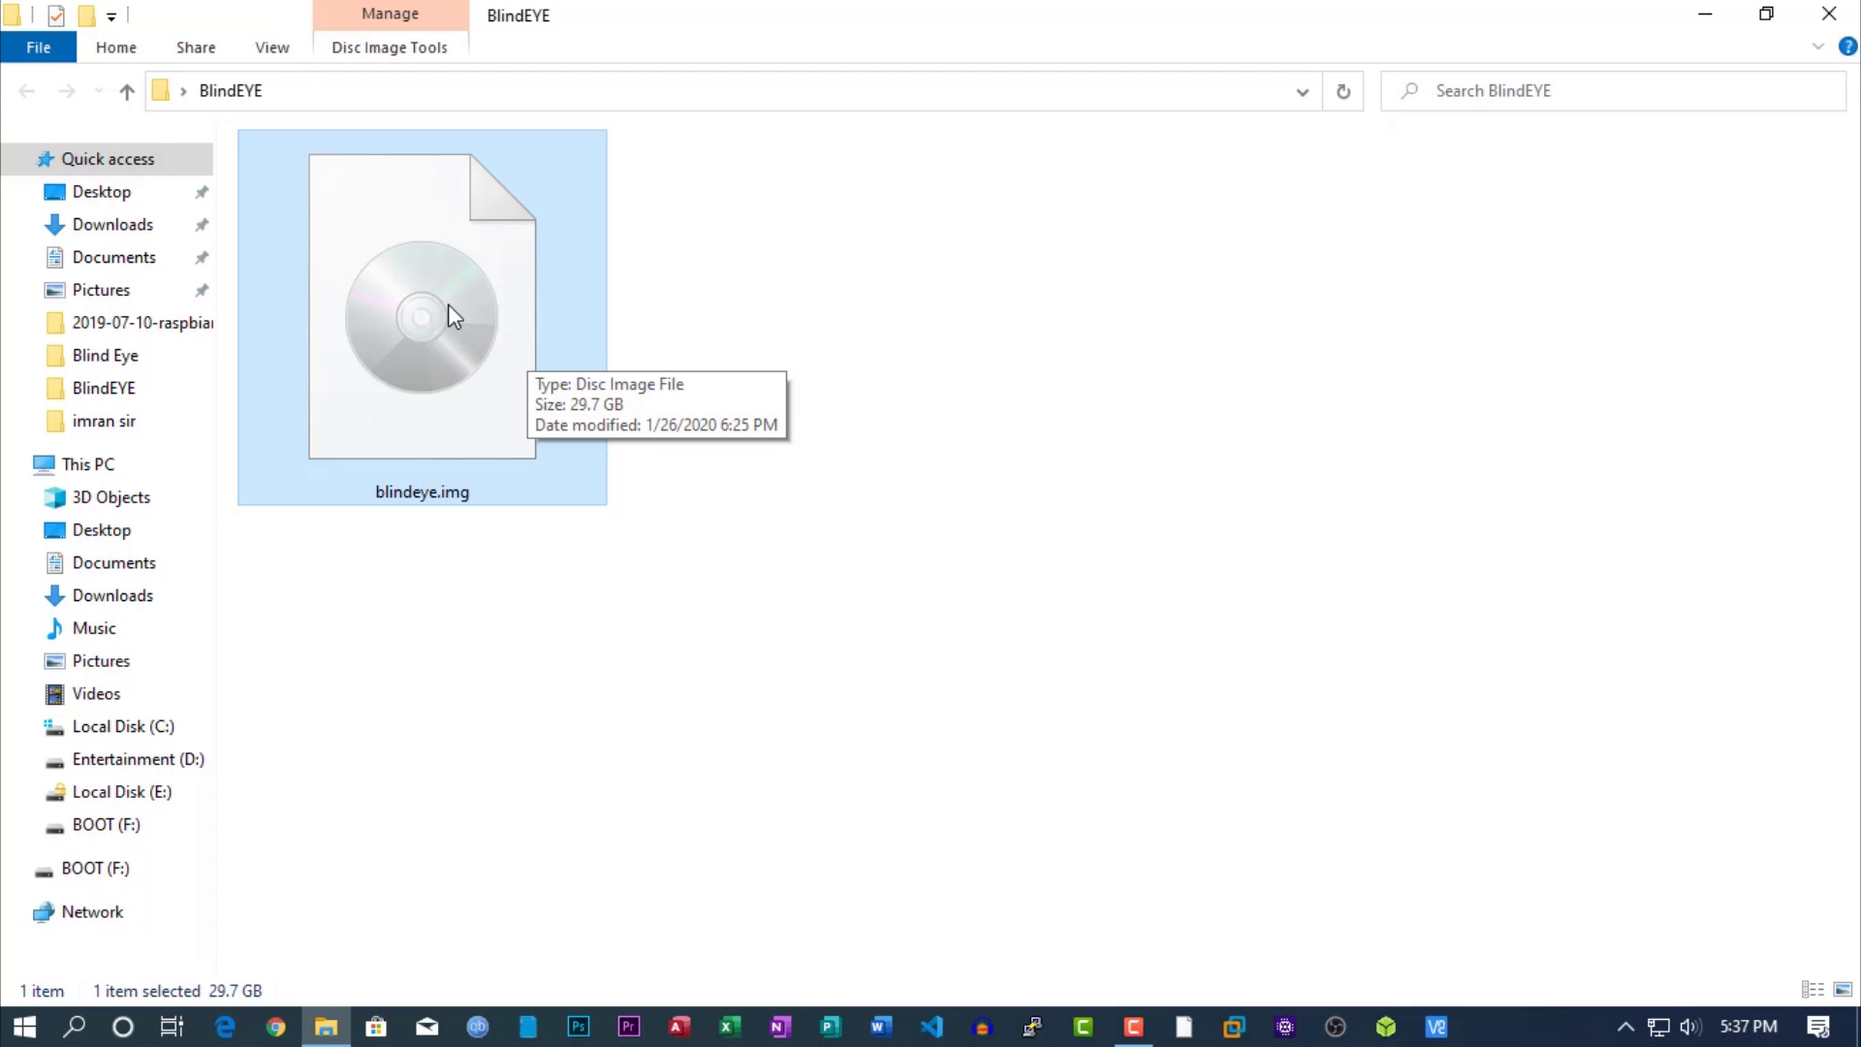
{"action": "left_click", "coordinate": [773, 361]}
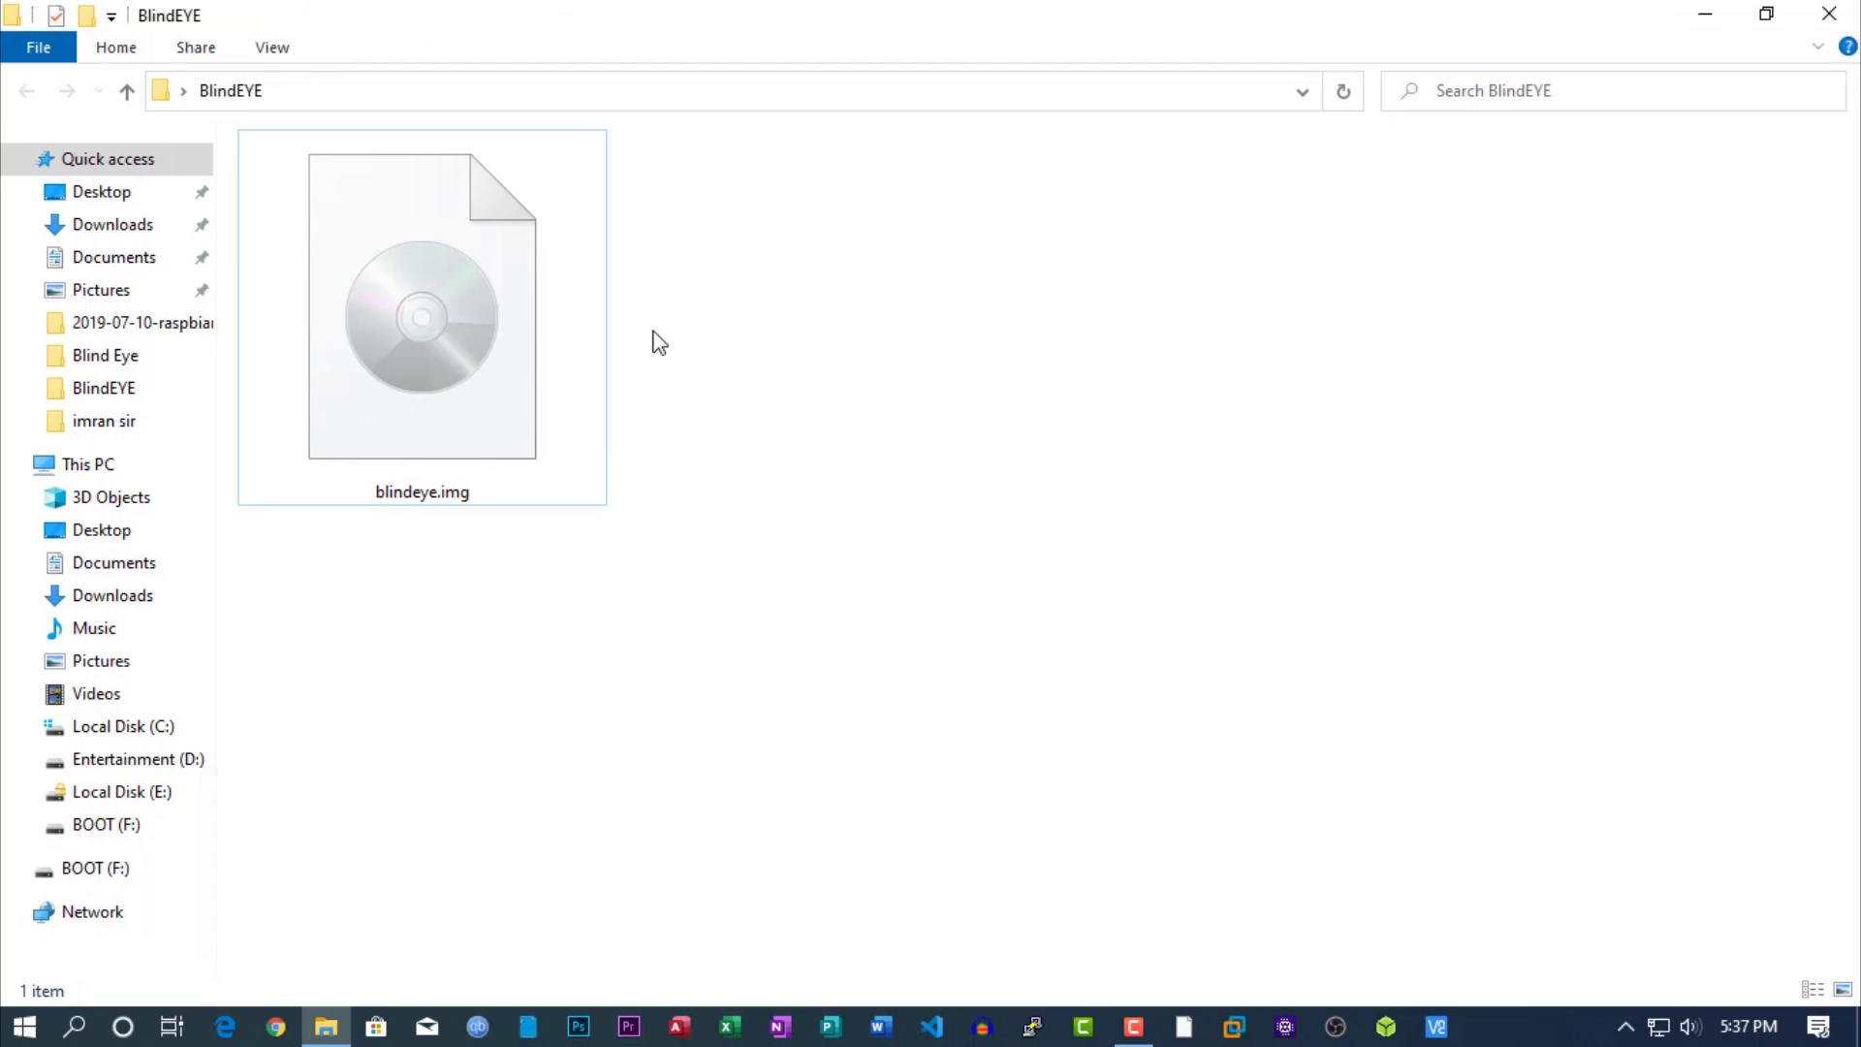
{"action": "left_click", "coordinate": [550, 319]}
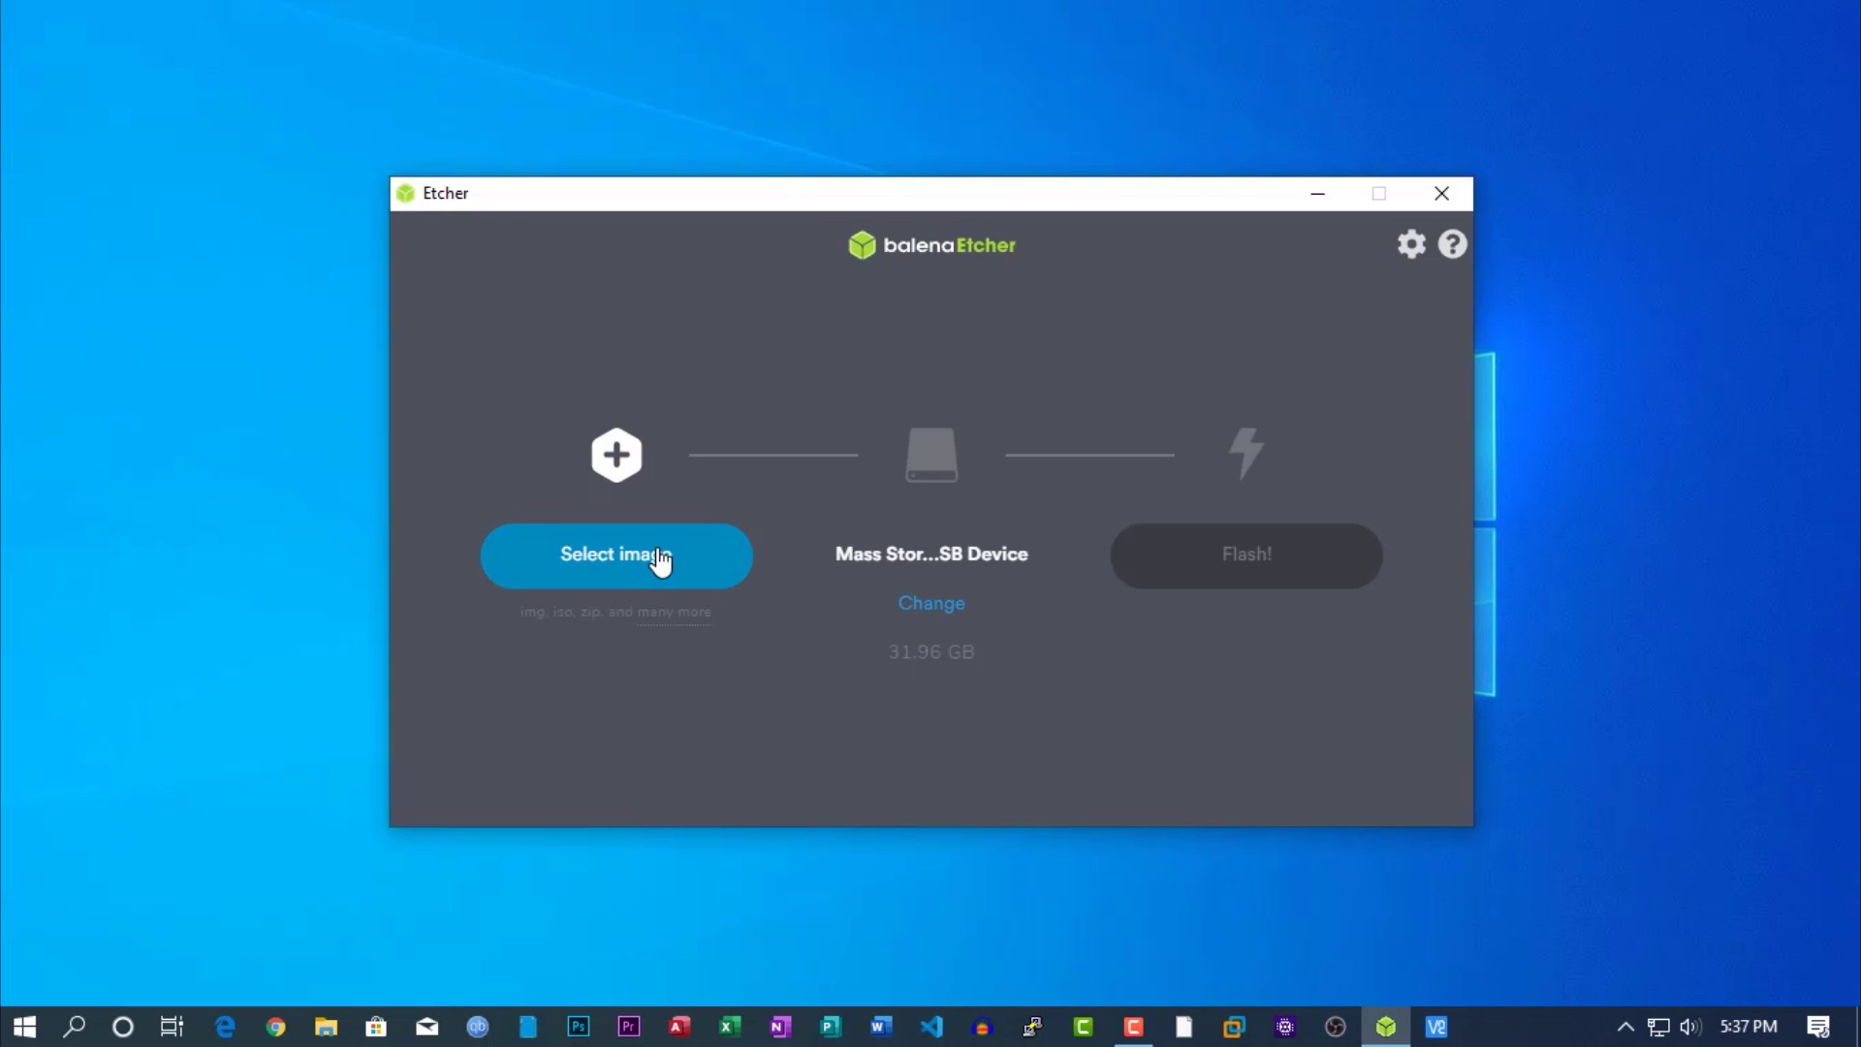
Choose blindeye.img from the BlindEYE folder as Etcher's source image.
{"action": "left_click", "coordinate": [661, 560]}
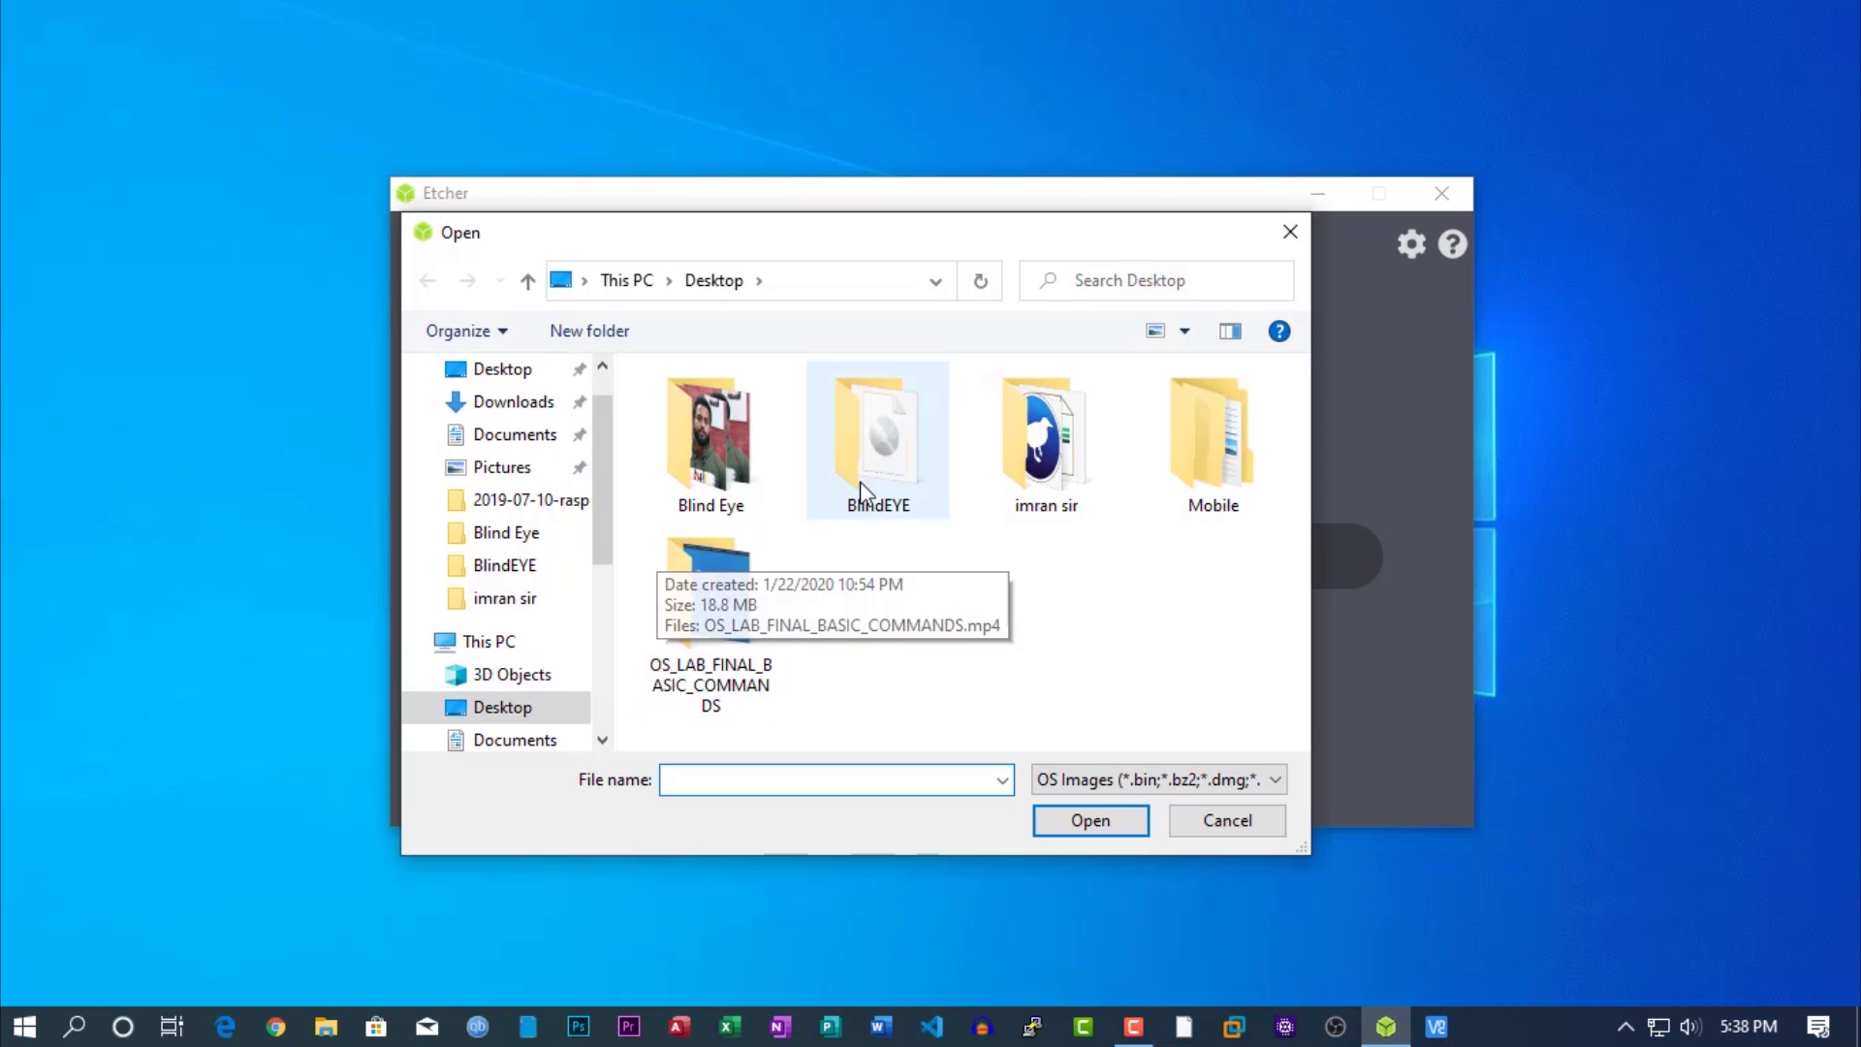
{"action": "double_click", "coordinate": [865, 490]}
{"action": "left_click", "coordinate": [723, 414]}
{"action": "left_click", "coordinate": [1090, 820]}
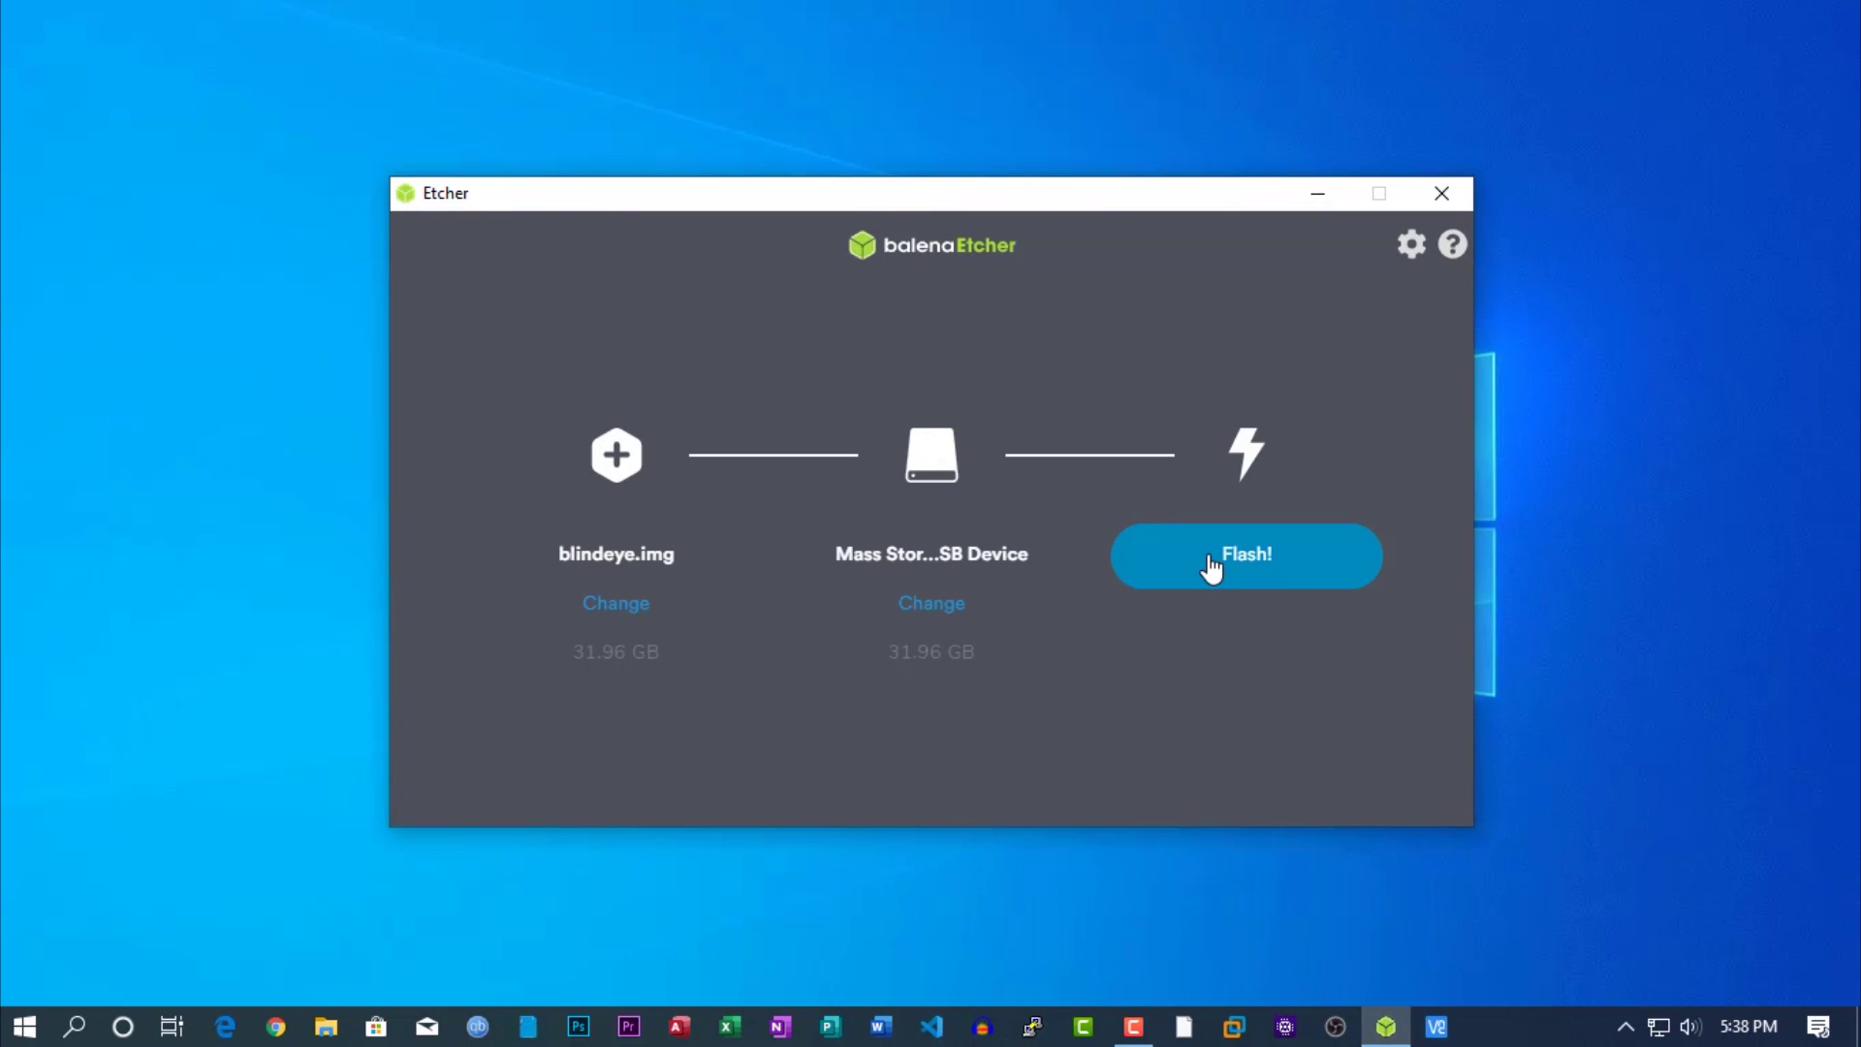
Flash the image to the SD card and close Etcher once Flash Complete appears.
{"action": "left_click", "coordinate": [1211, 563]}
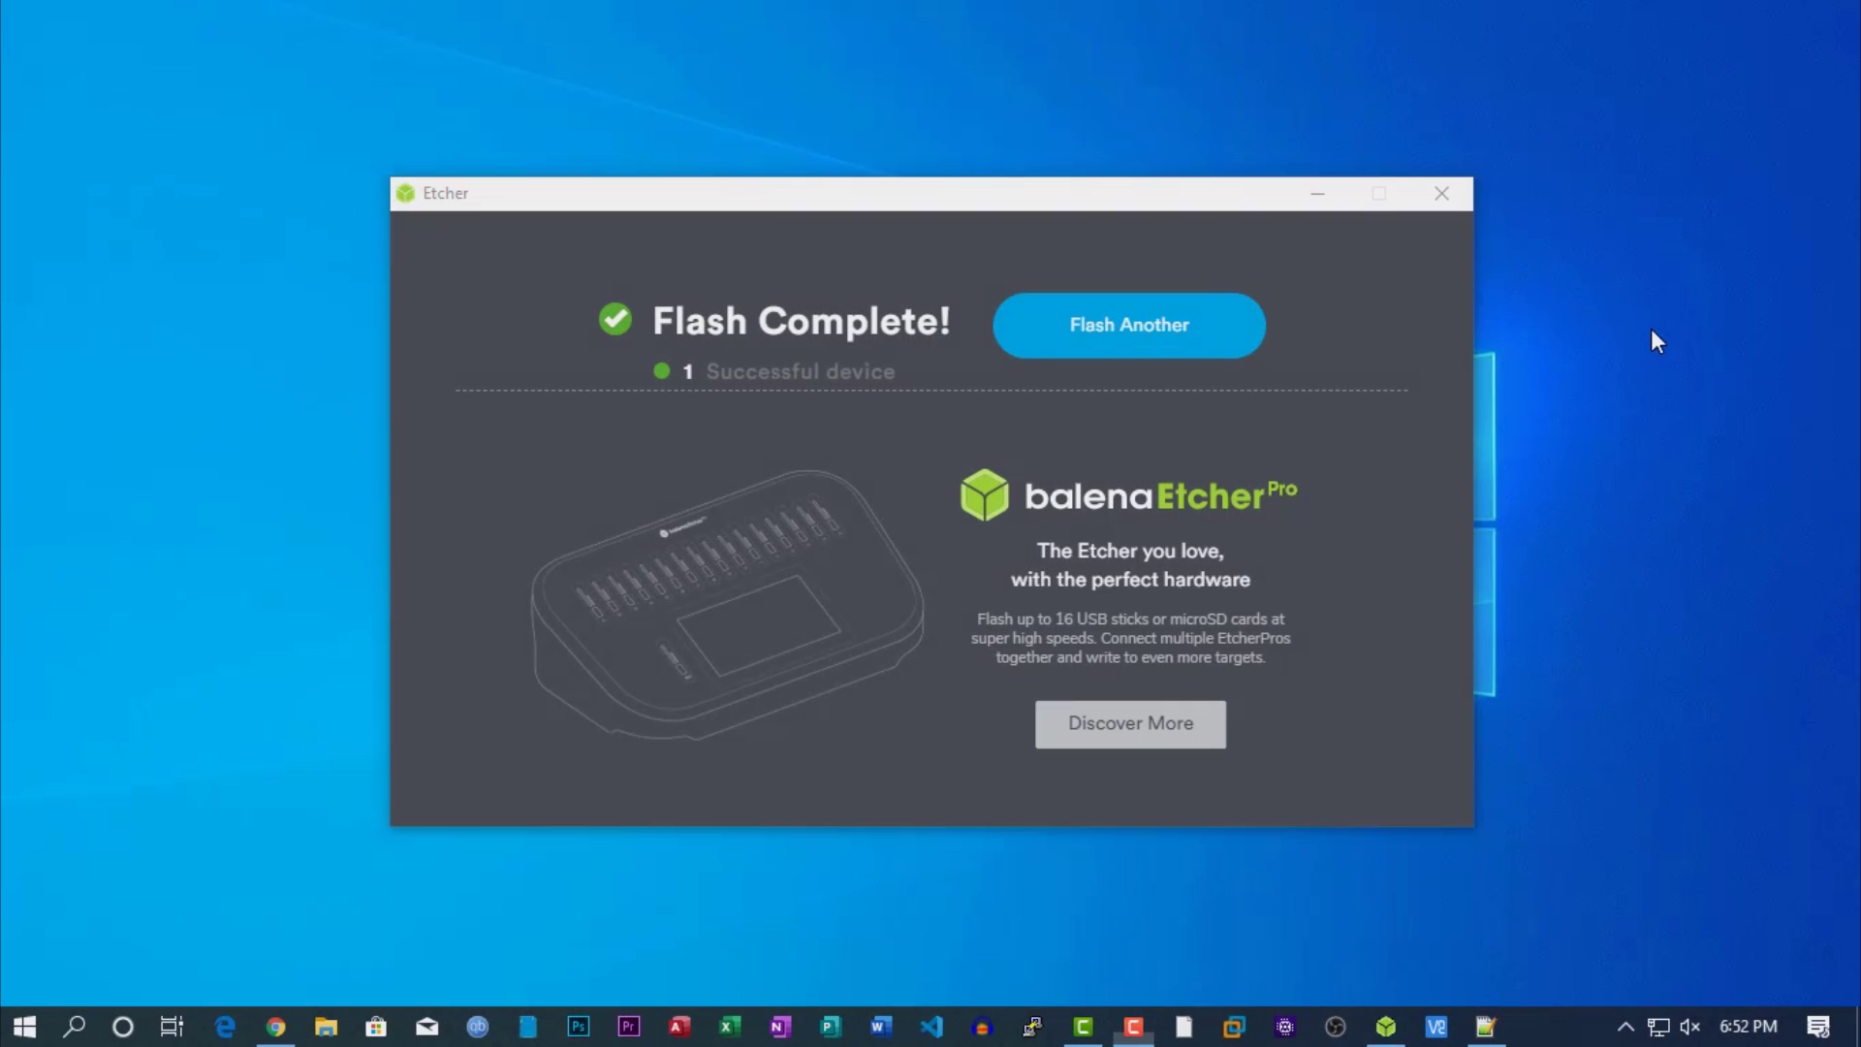
{"action": "left_click_drag", "start_coordinate": [1039, 196], "coordinate": [1090, 195]}
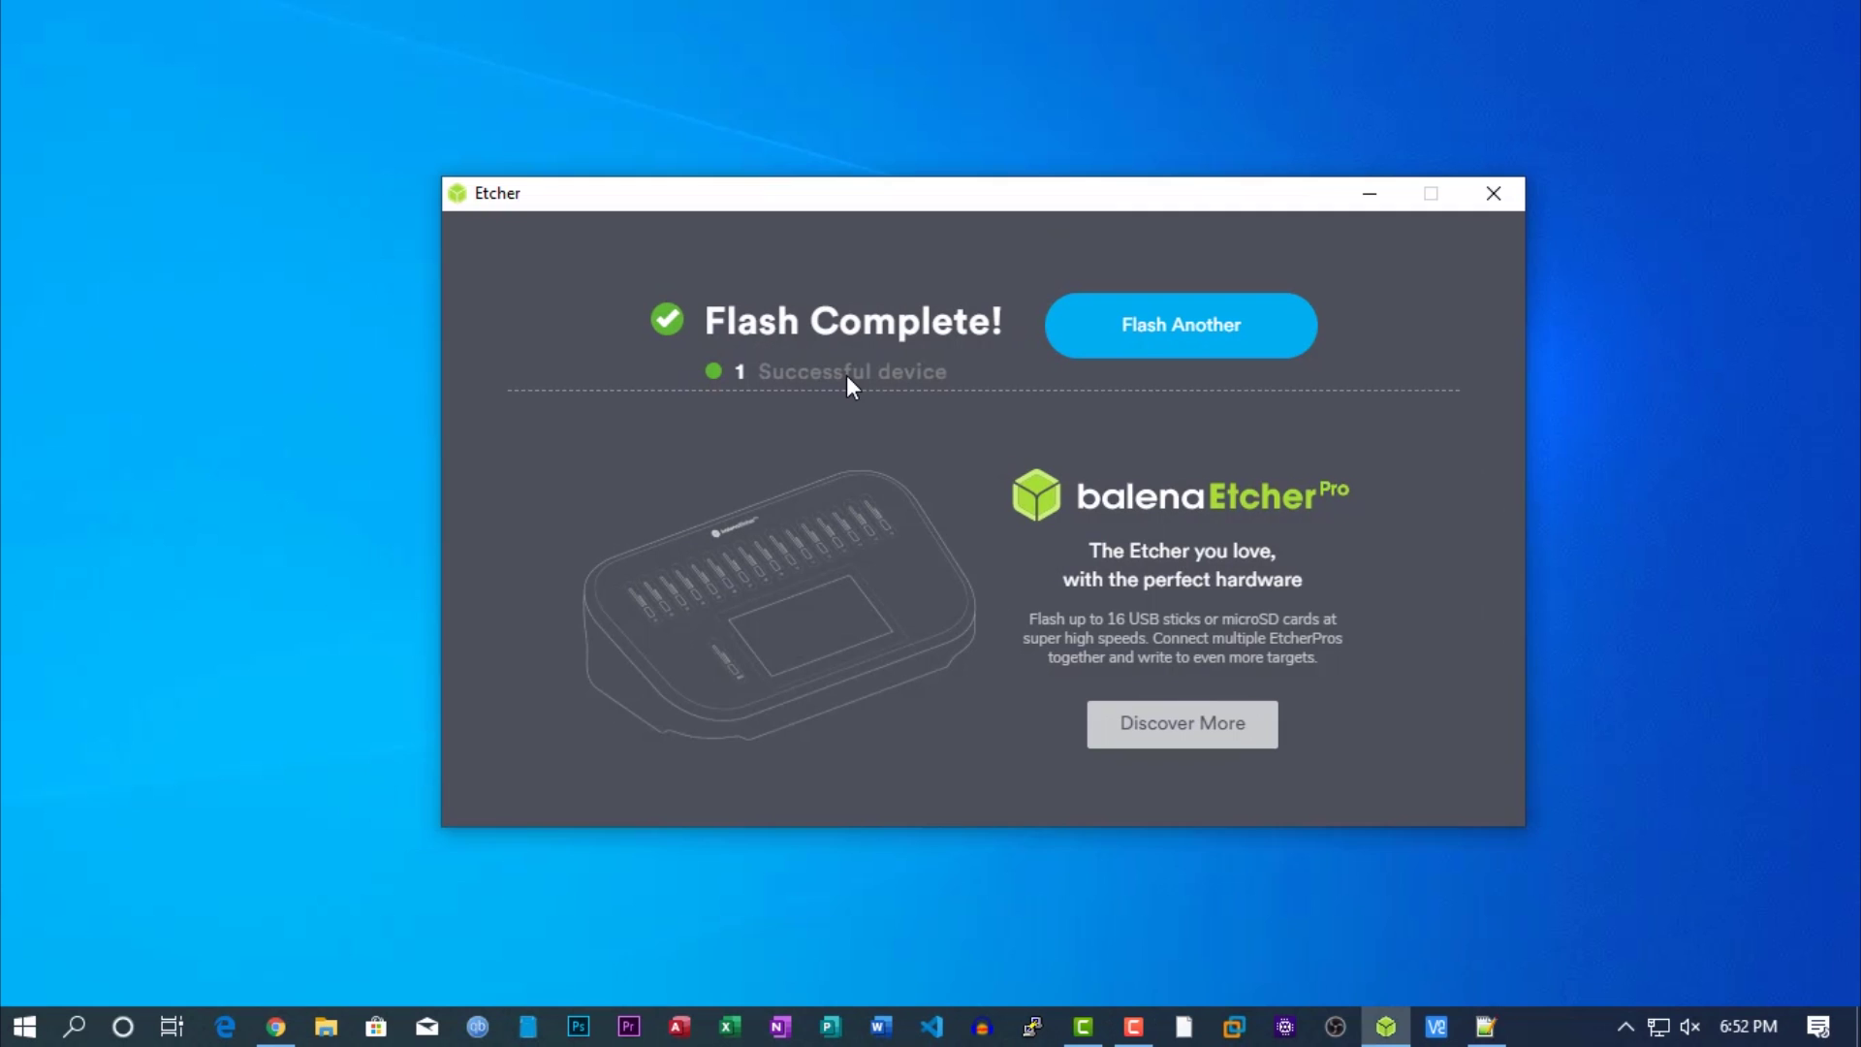
{"action": "left_click", "coordinate": [1489, 194]}
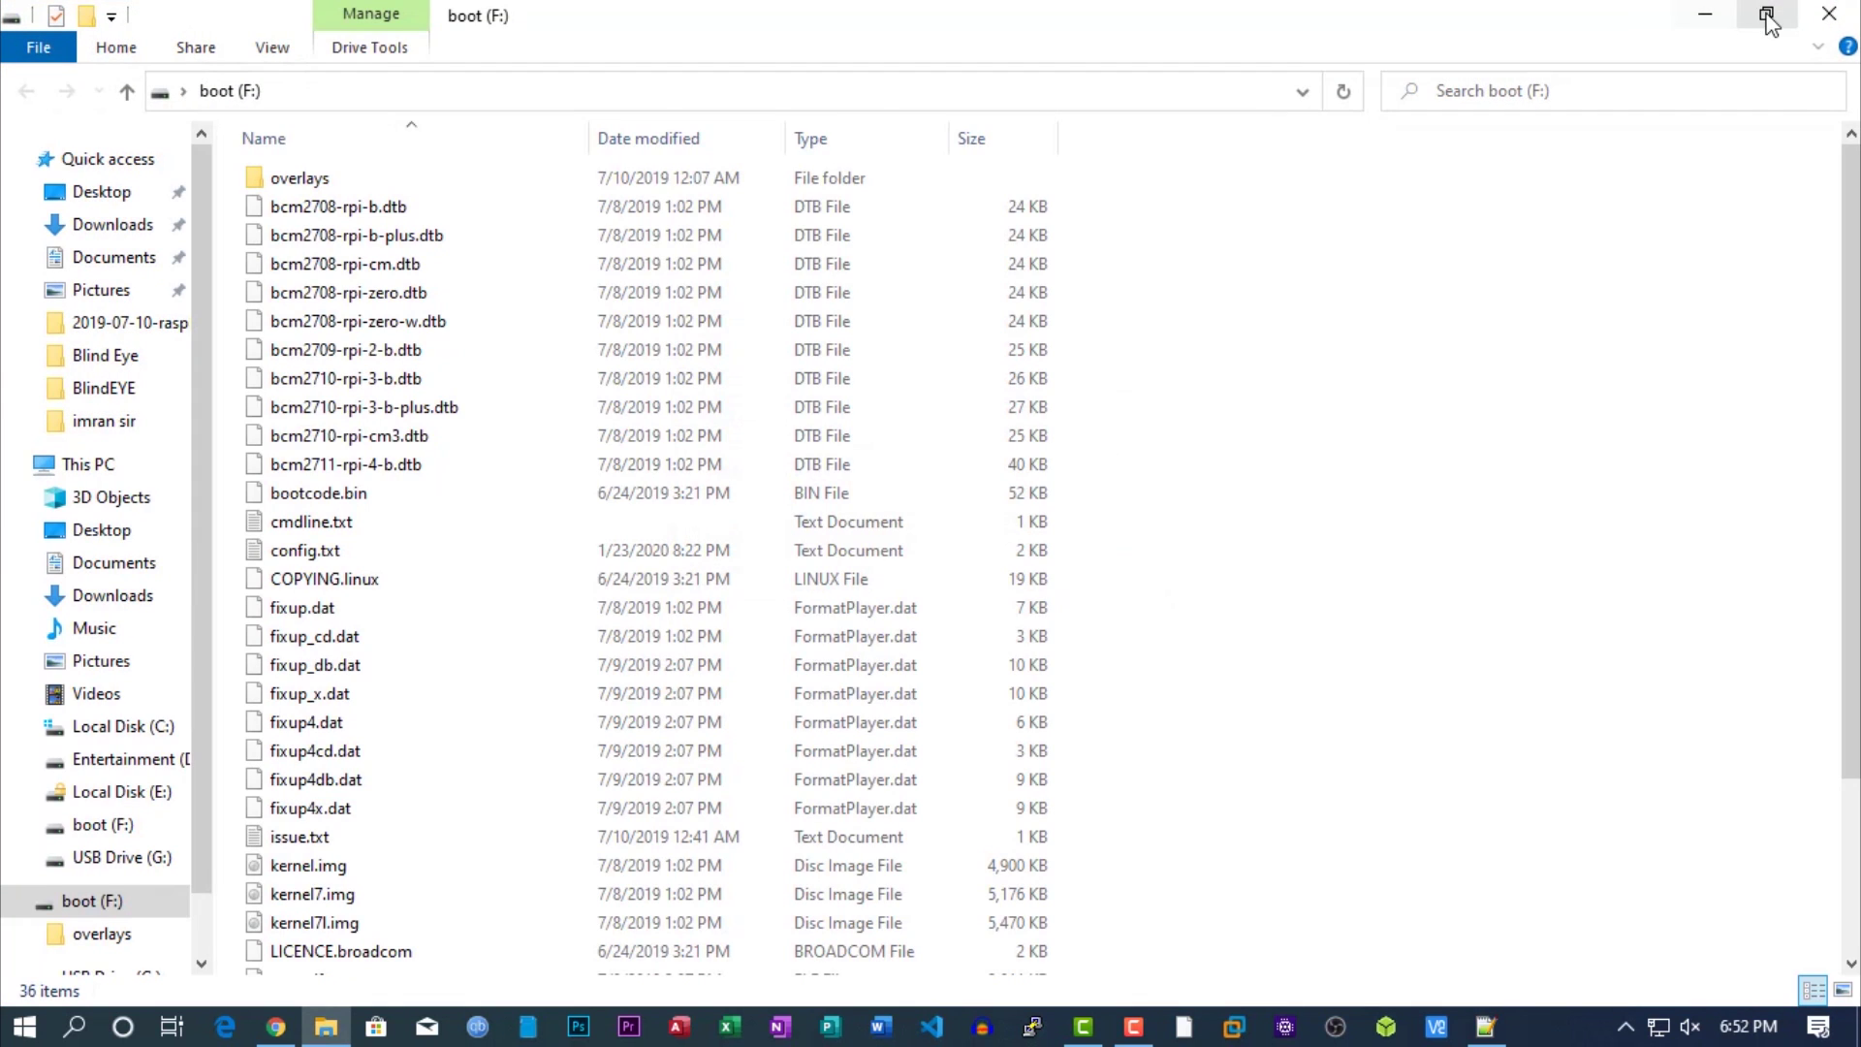
In wpa_supplicant.conf, review the Wi-Fi name and password lines and set the country code to bd.
{"action": "left_click", "coordinate": [1766, 17]}
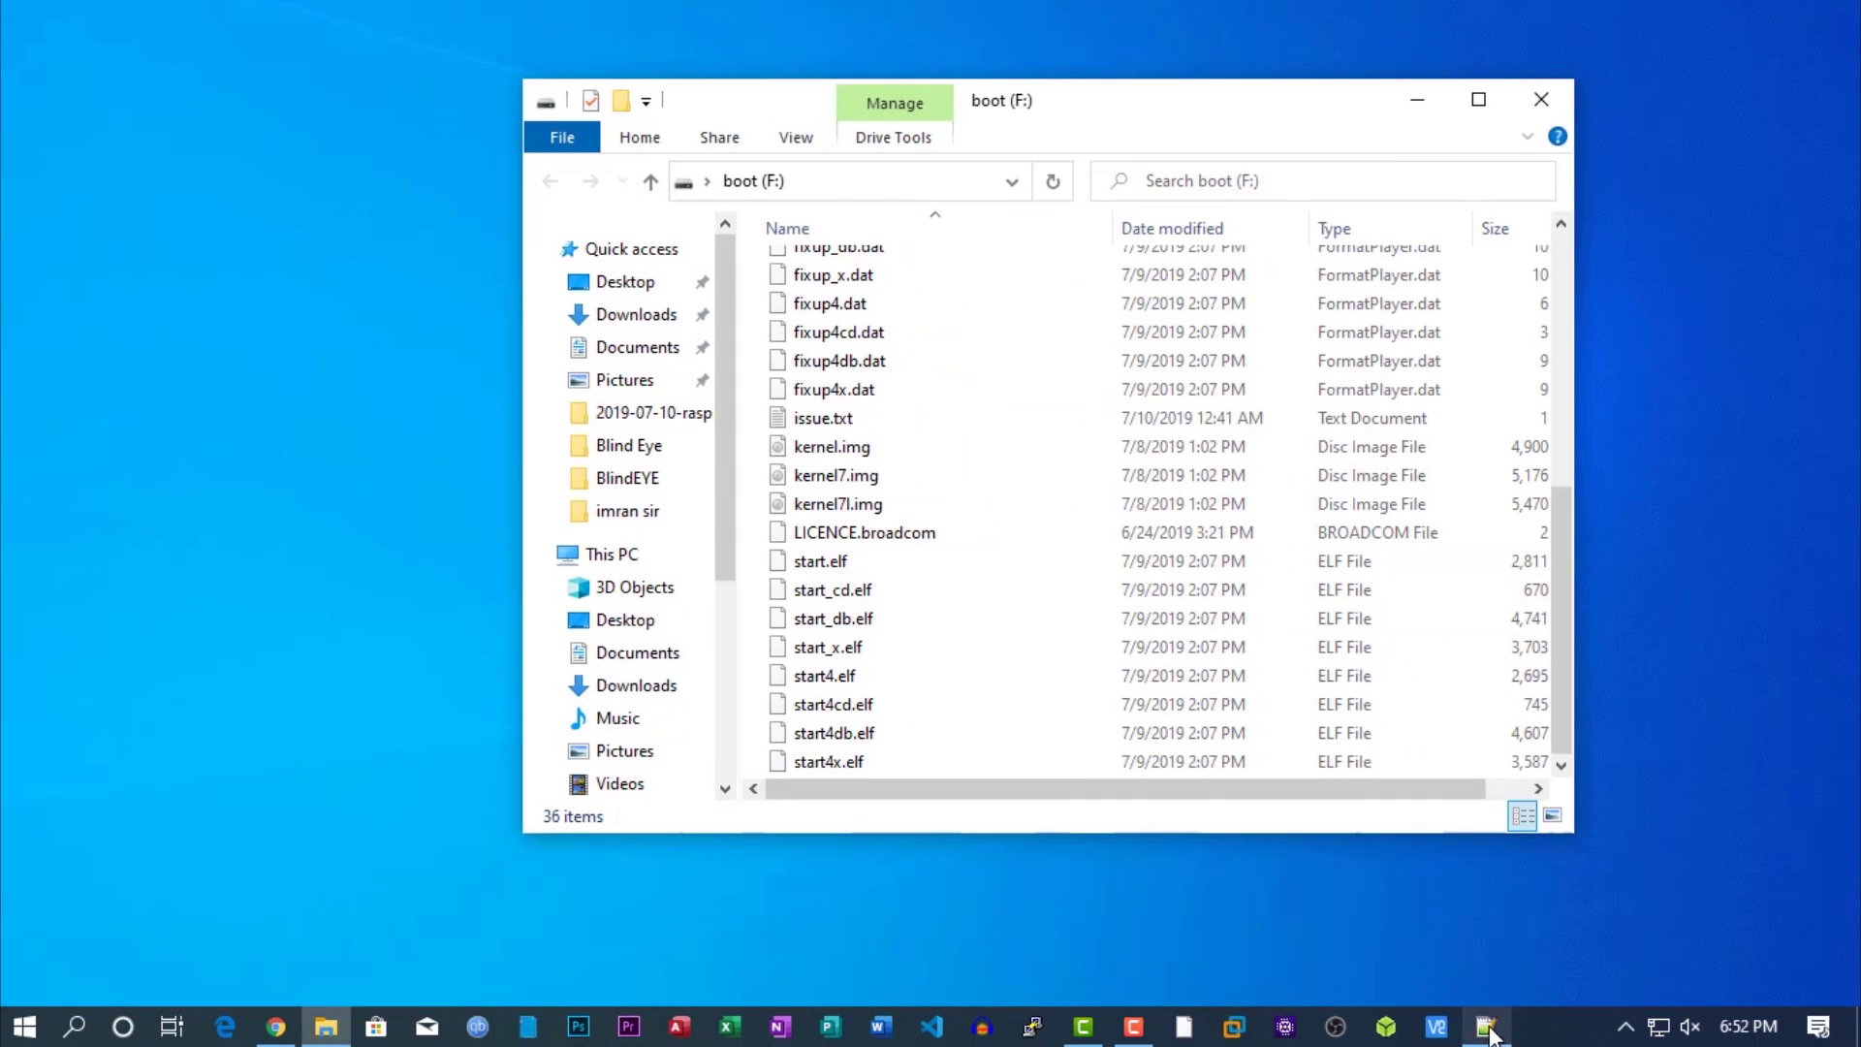
{"action": "left_click", "coordinate": [1484, 1025]}
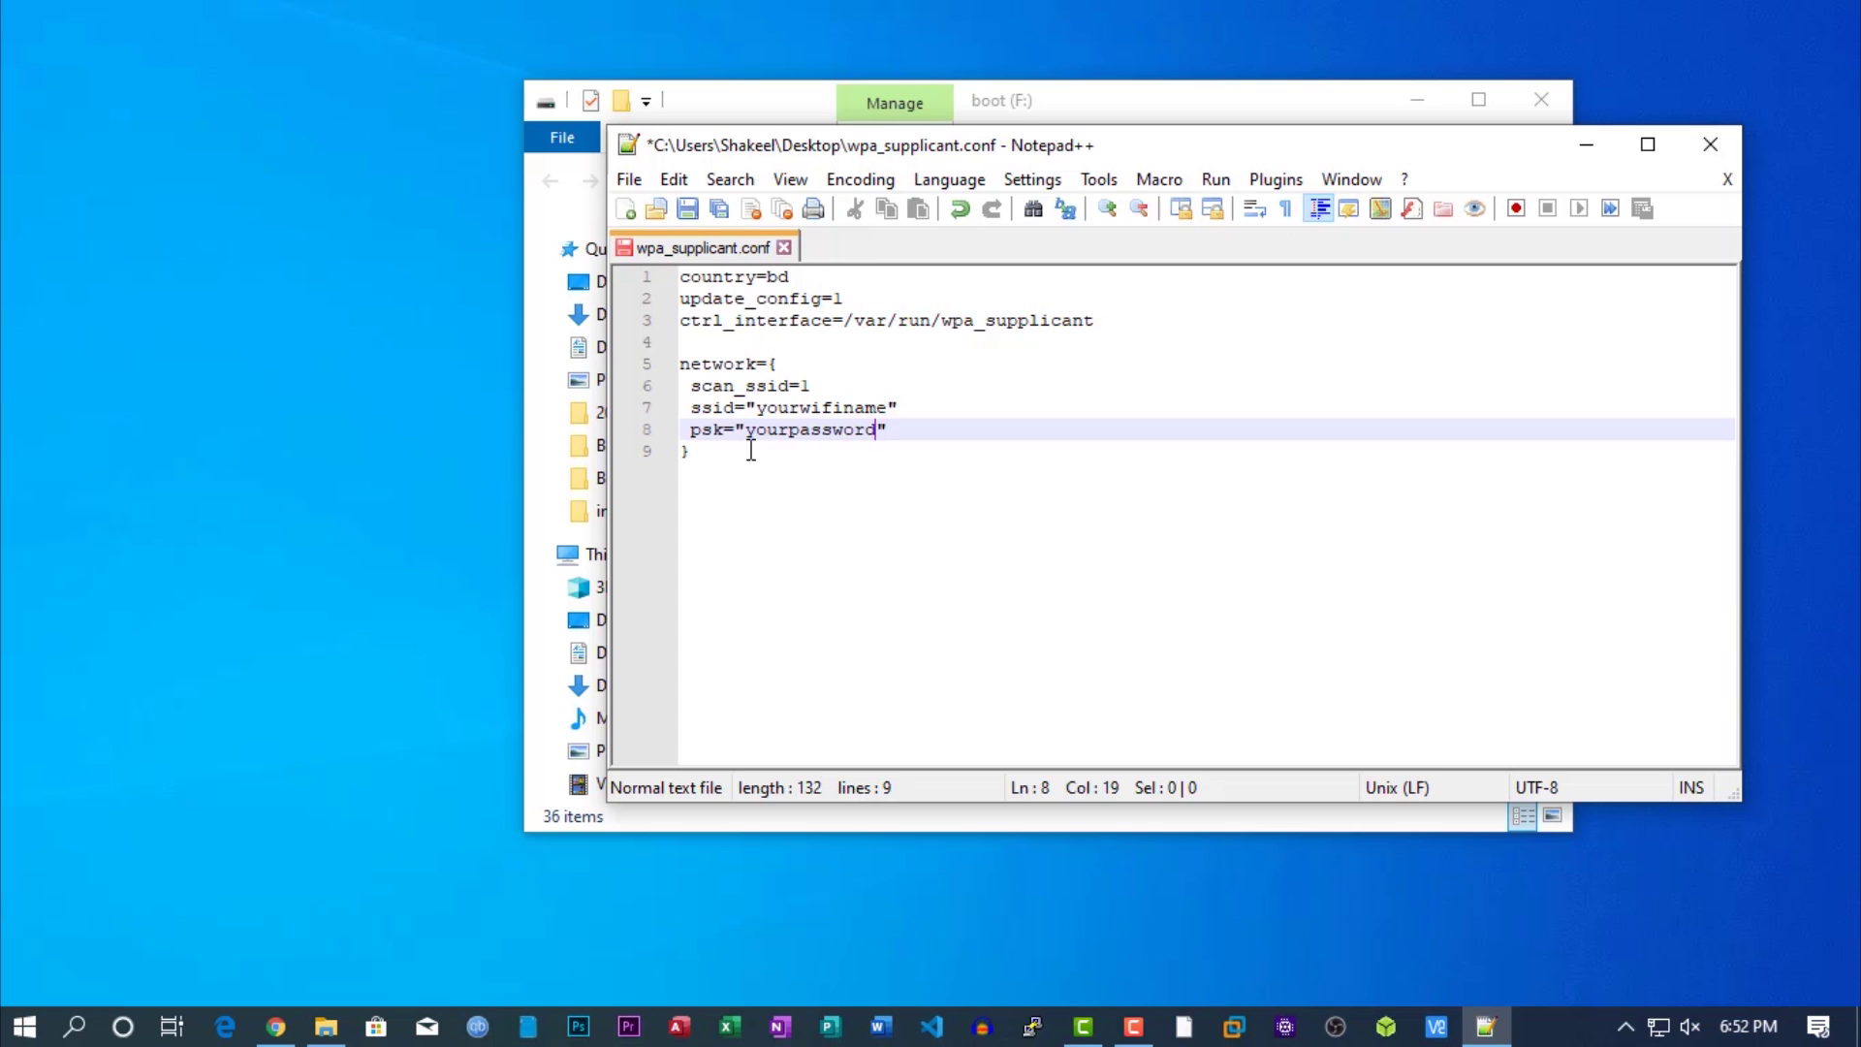
{"action": "key", "text": "ctrl+a"}
{"action": "left_click", "coordinate": [812, 344]}
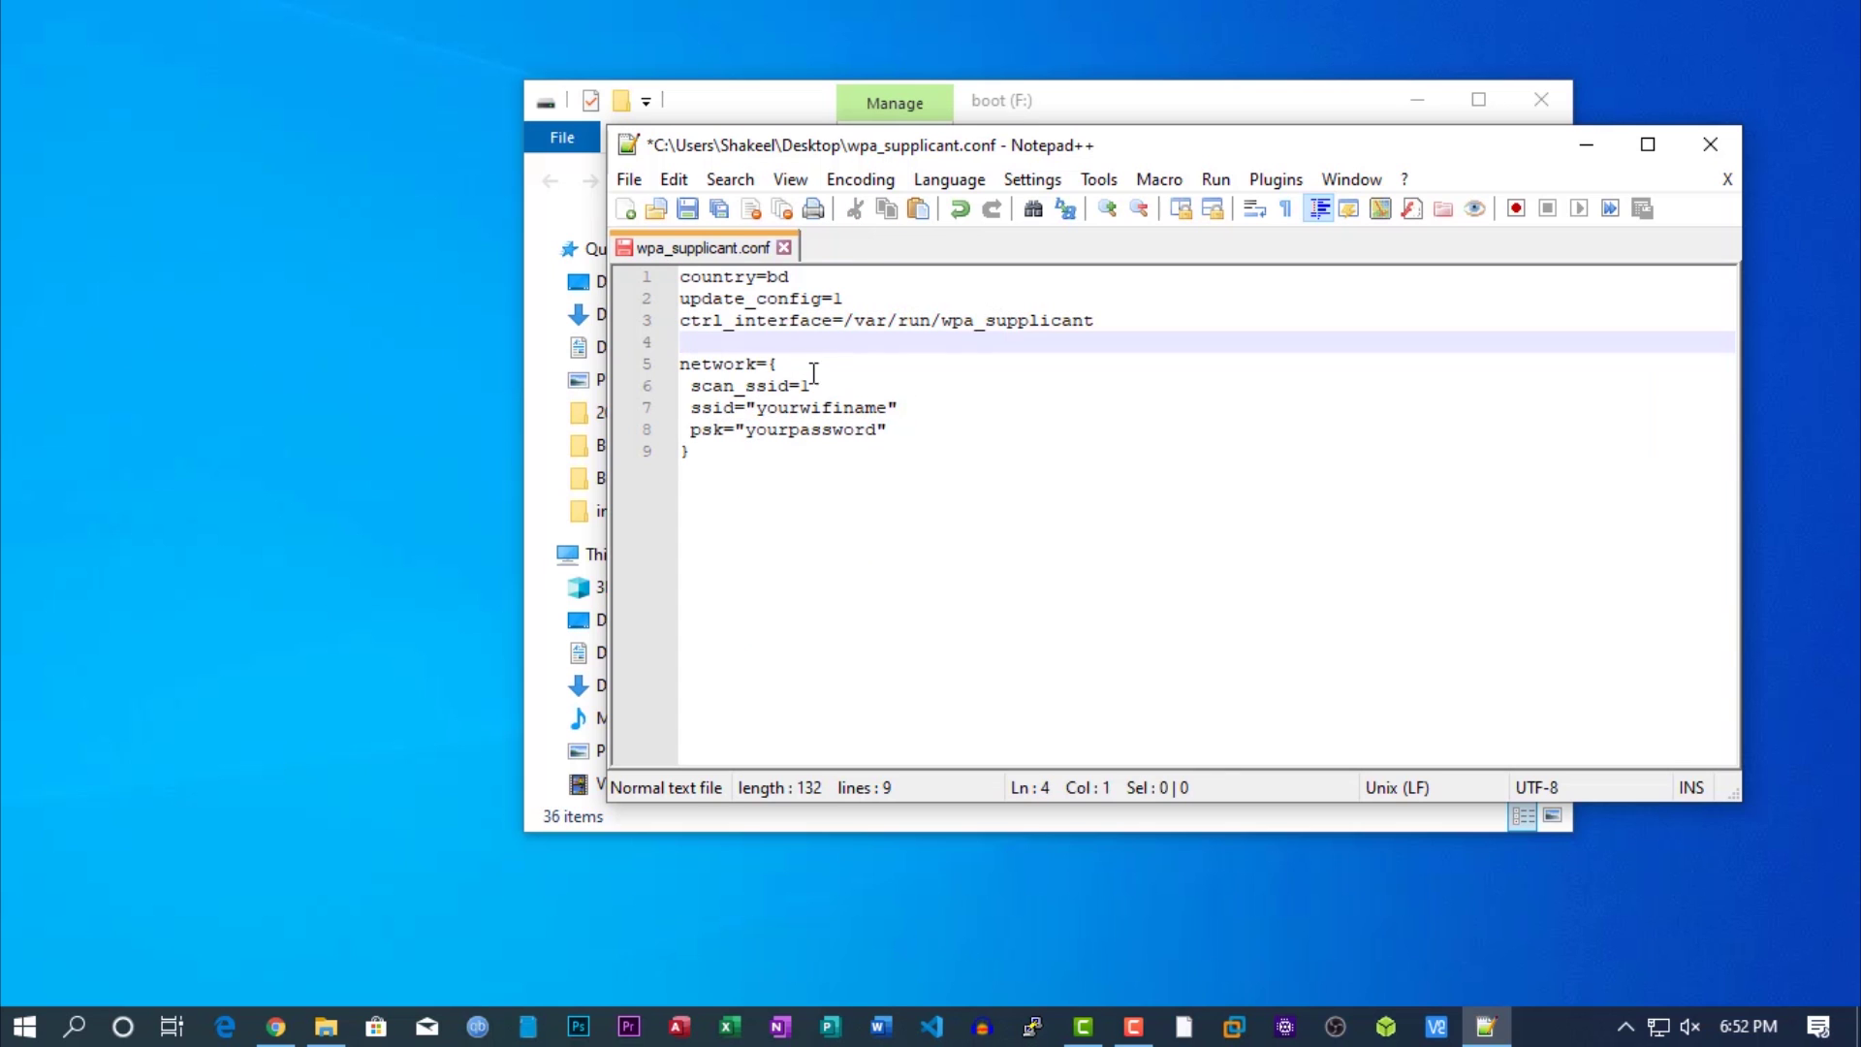
{"action": "left_click_drag", "start_coordinate": [757, 407], "coordinate": [887, 408]}
{"action": "left_click_drag", "start_coordinate": [748, 429], "coordinate": [887, 429]}
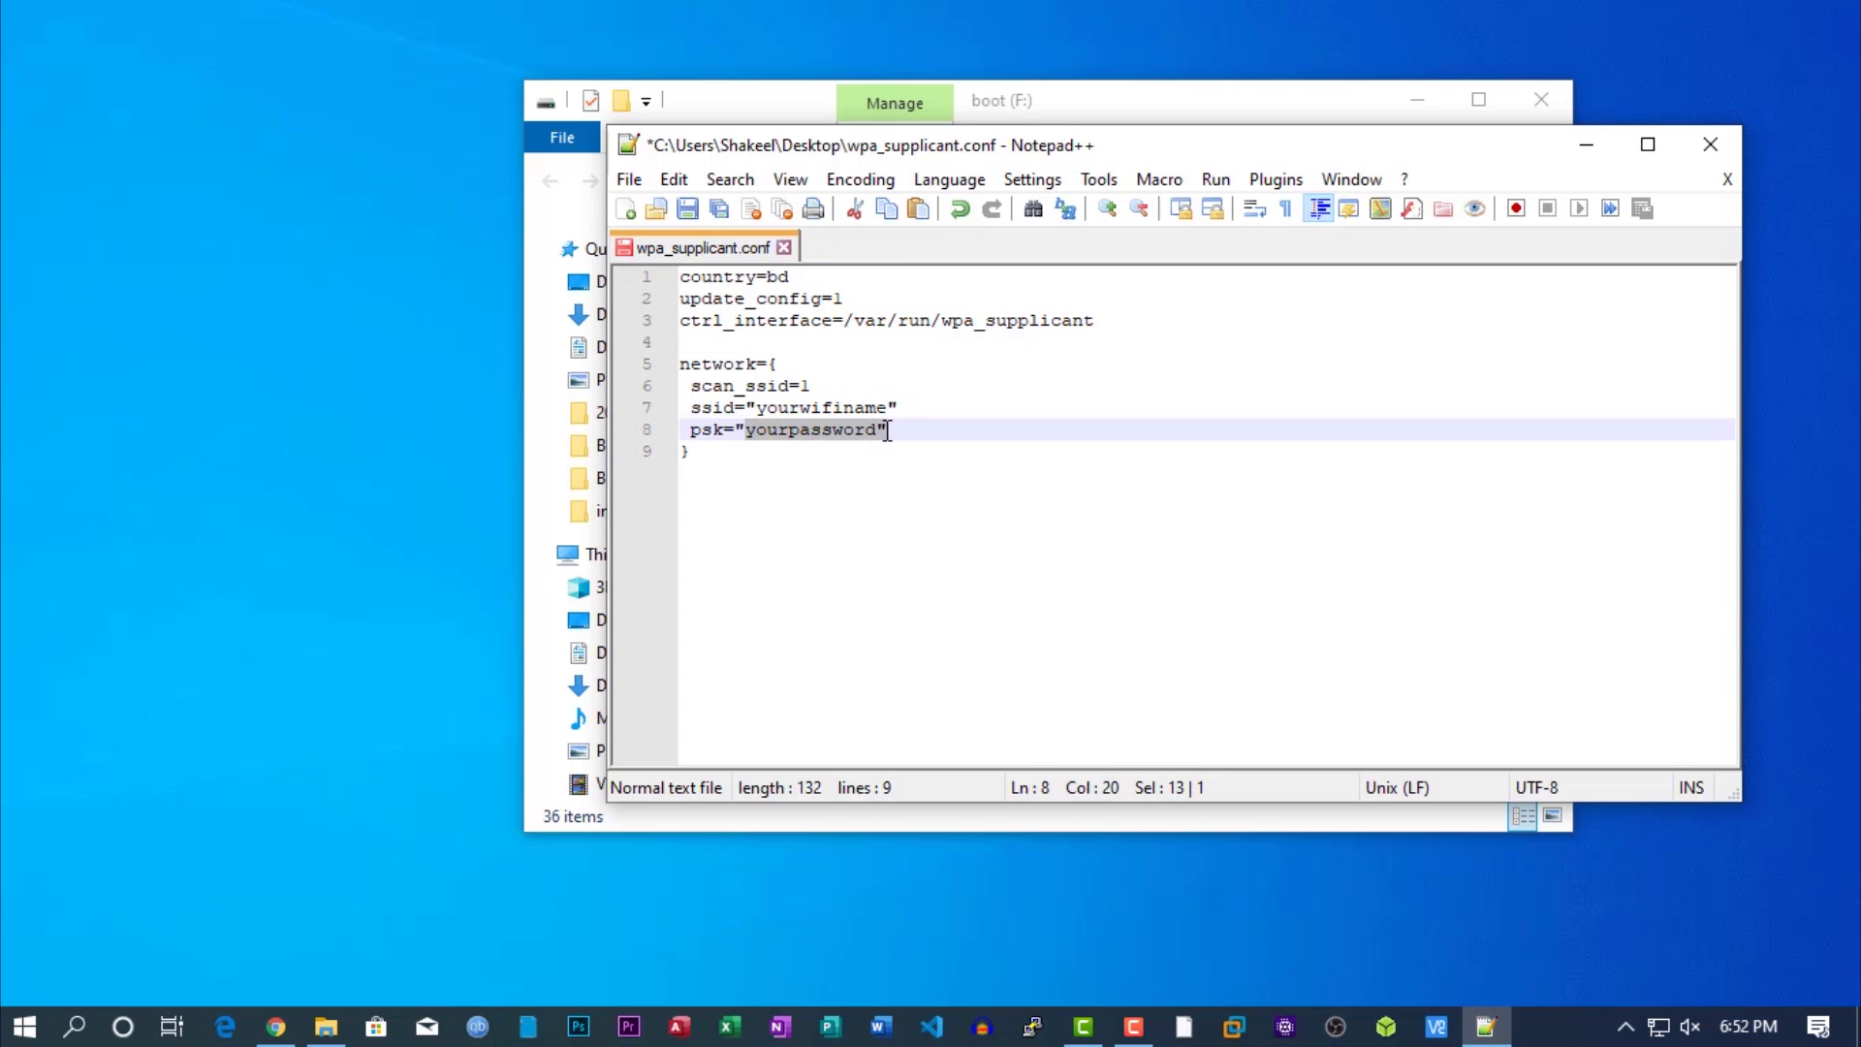
{"action": "left_click", "coordinate": [766, 278]}
{"action": "double_click", "coordinate": [783, 278]}
{"action": "type", "text": "bd"}
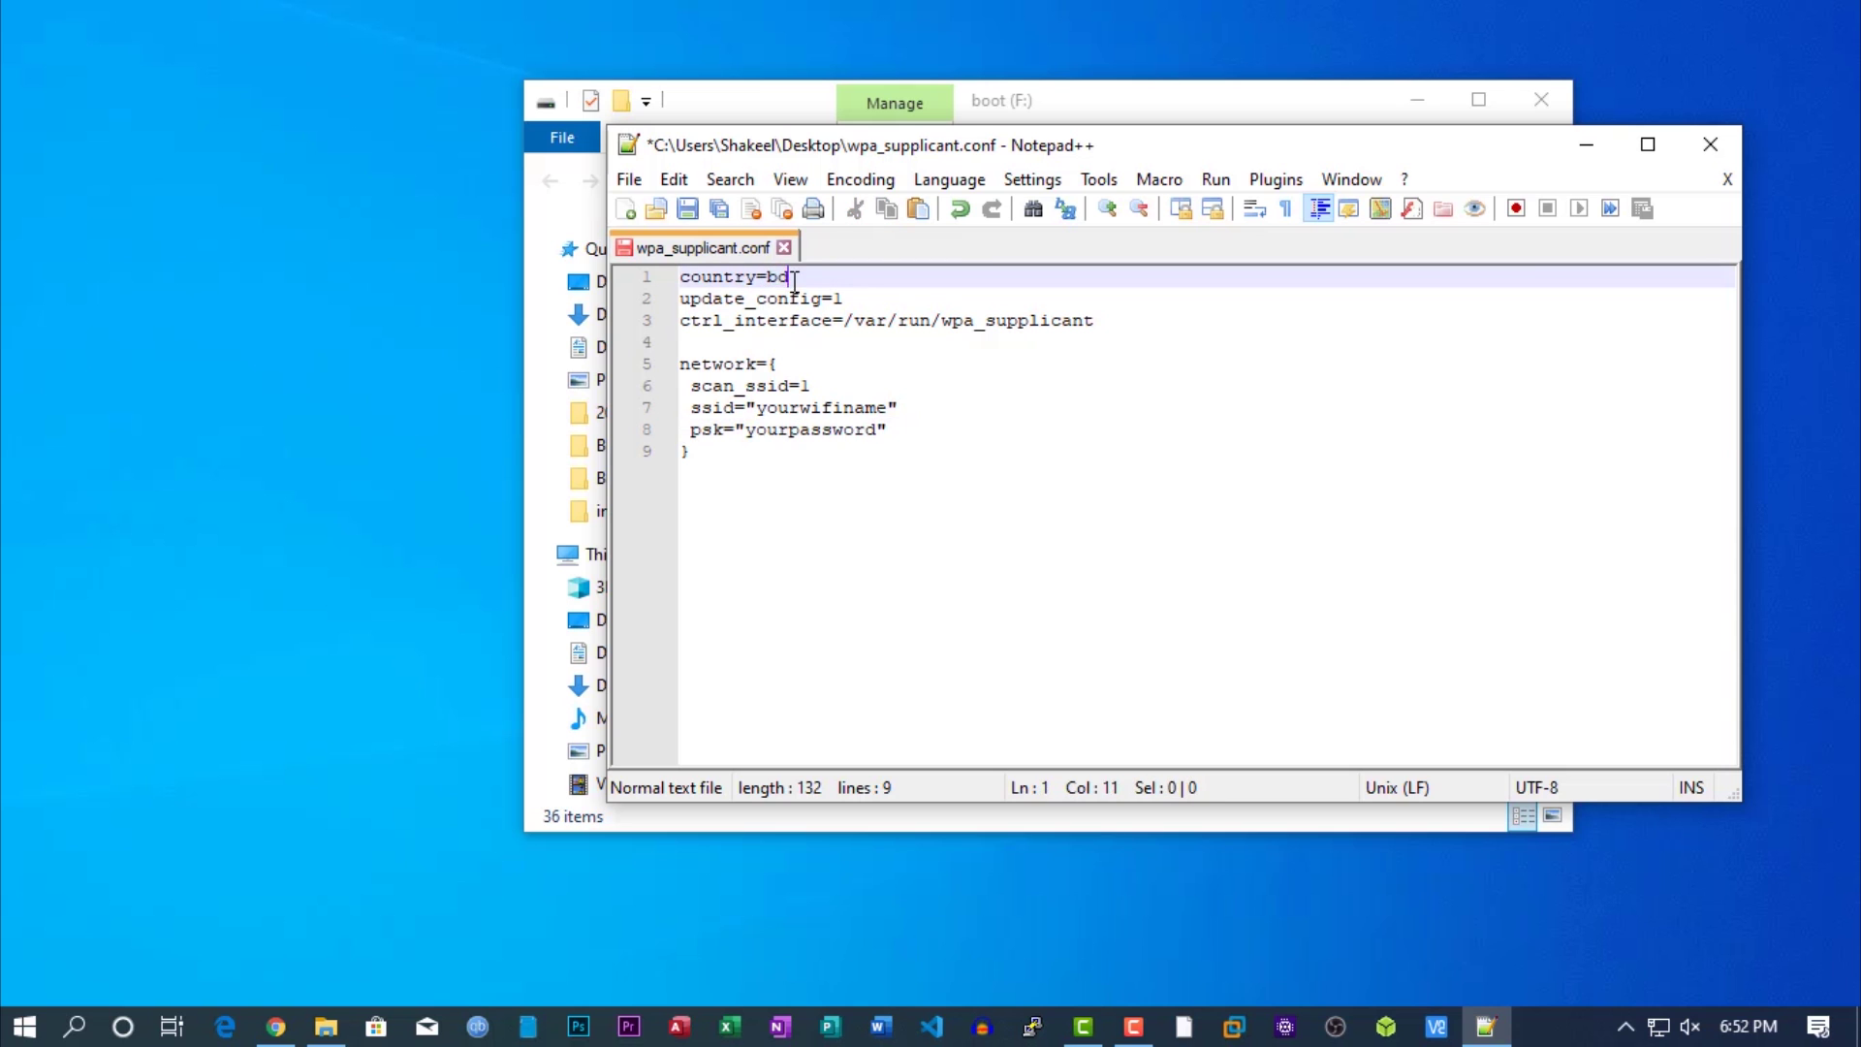
Save a copy of wpa_supplicant.conf to the boot (F:) drive.
{"action": "left_click", "coordinate": [629, 179]}
{"action": "left_click", "coordinate": [682, 356]}
{"action": "scroll", "coordinate": [722, 601], "scroll_direction": "down", "scroll_amount": 6}
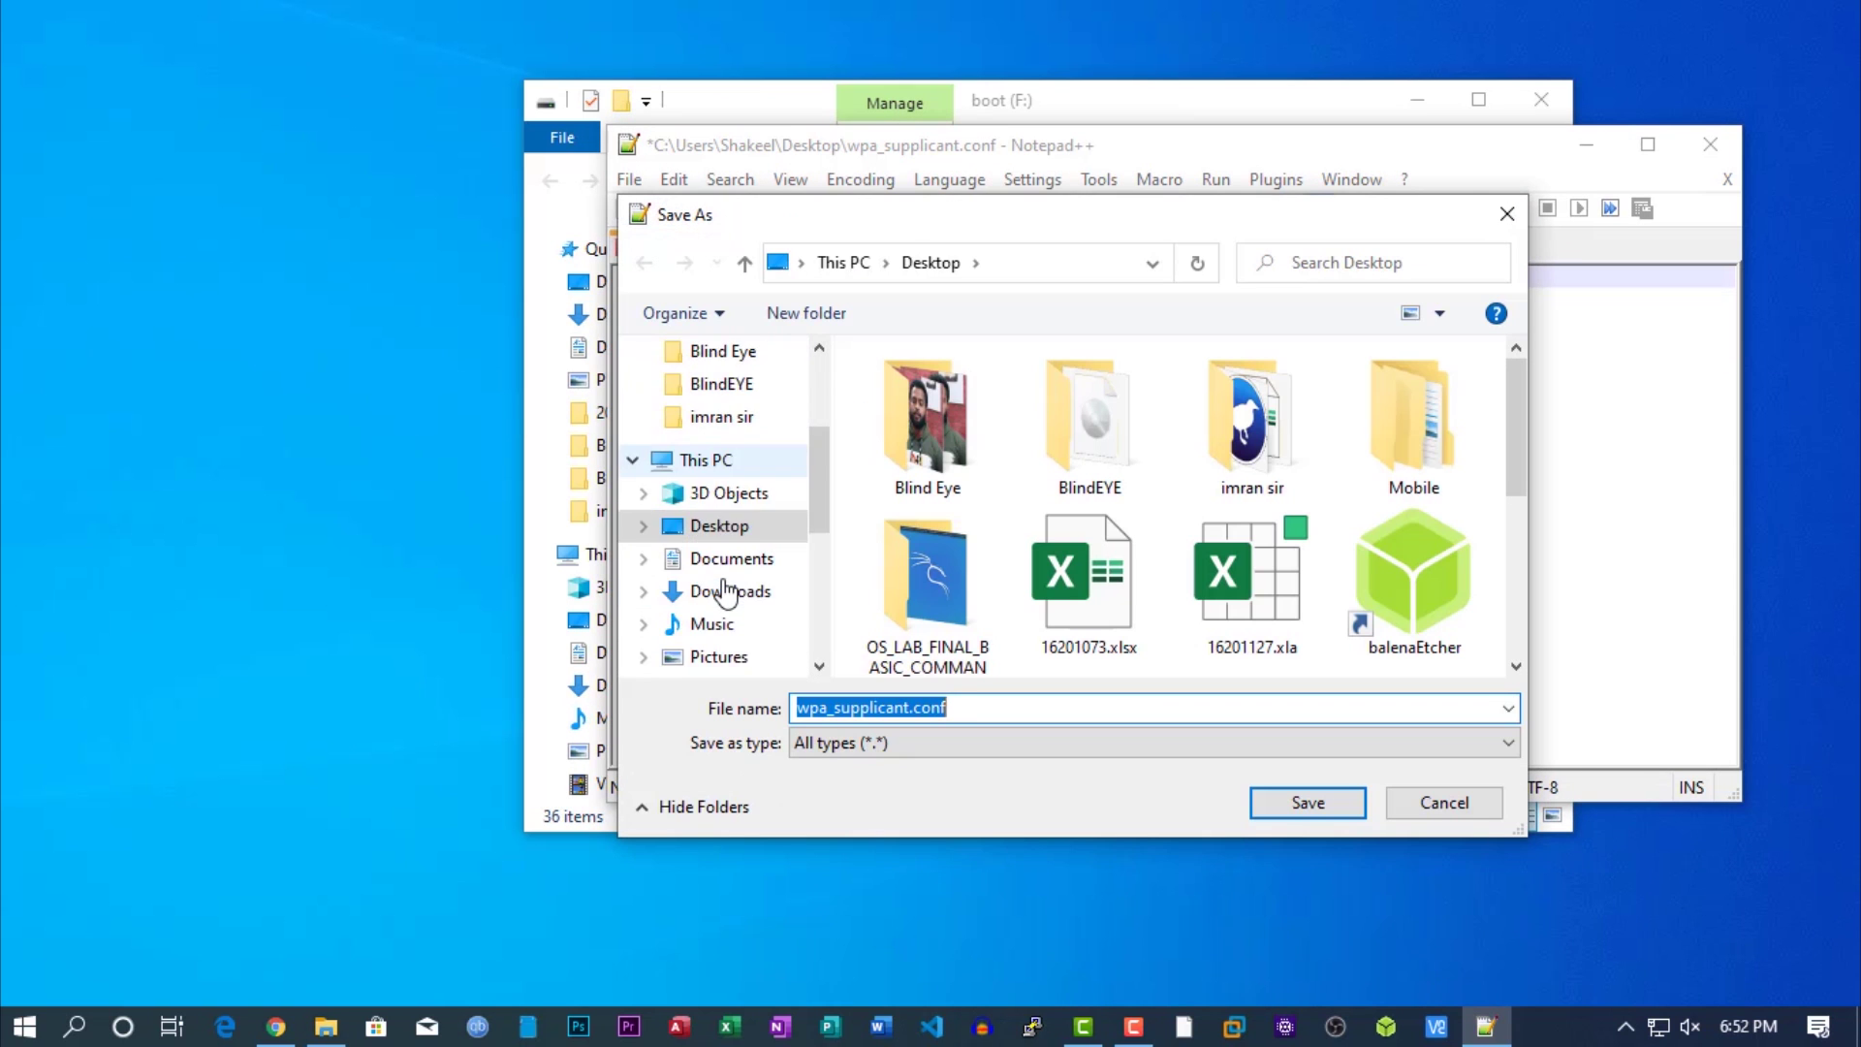
{"action": "left_click", "coordinate": [722, 614]}
{"action": "left_click", "coordinate": [959, 709]}
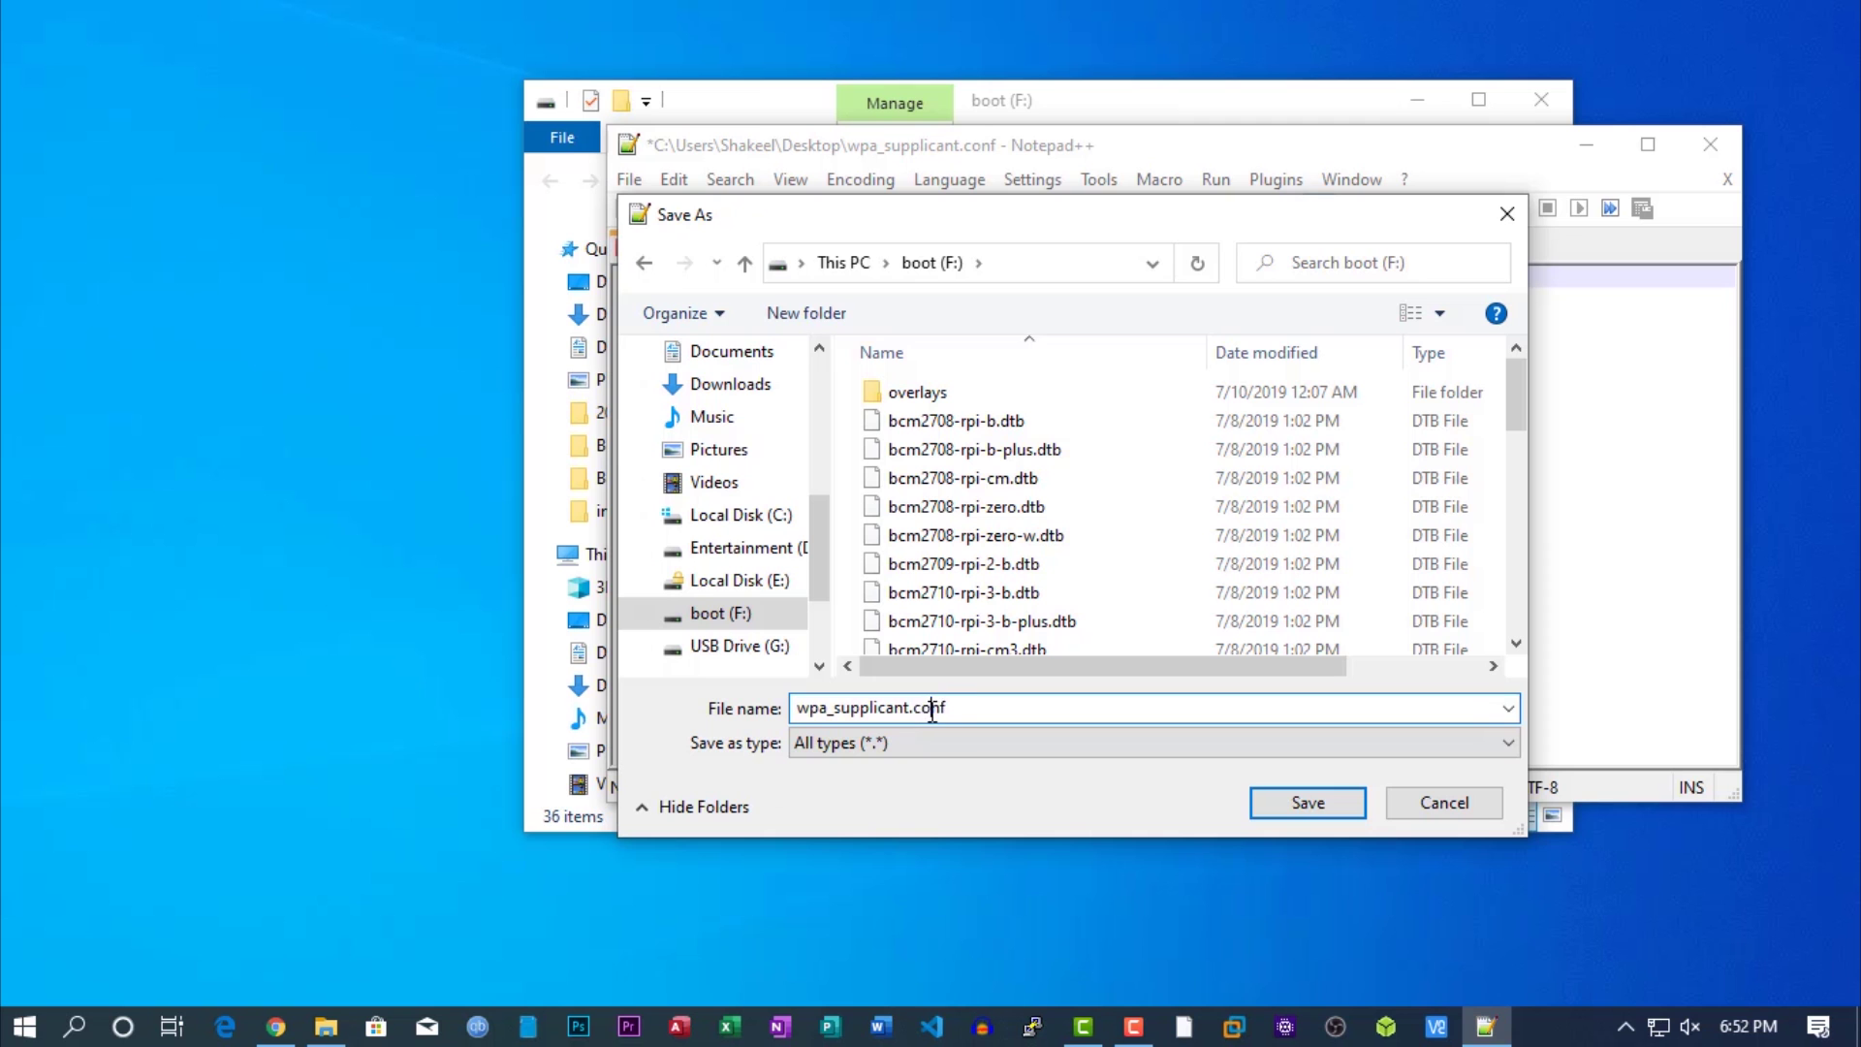
{"action": "double_click", "coordinate": [928, 708]}
Close Notepad++, confirming the save, then close the boot drive window.
{"action": "left_click", "coordinate": [1308, 802]}
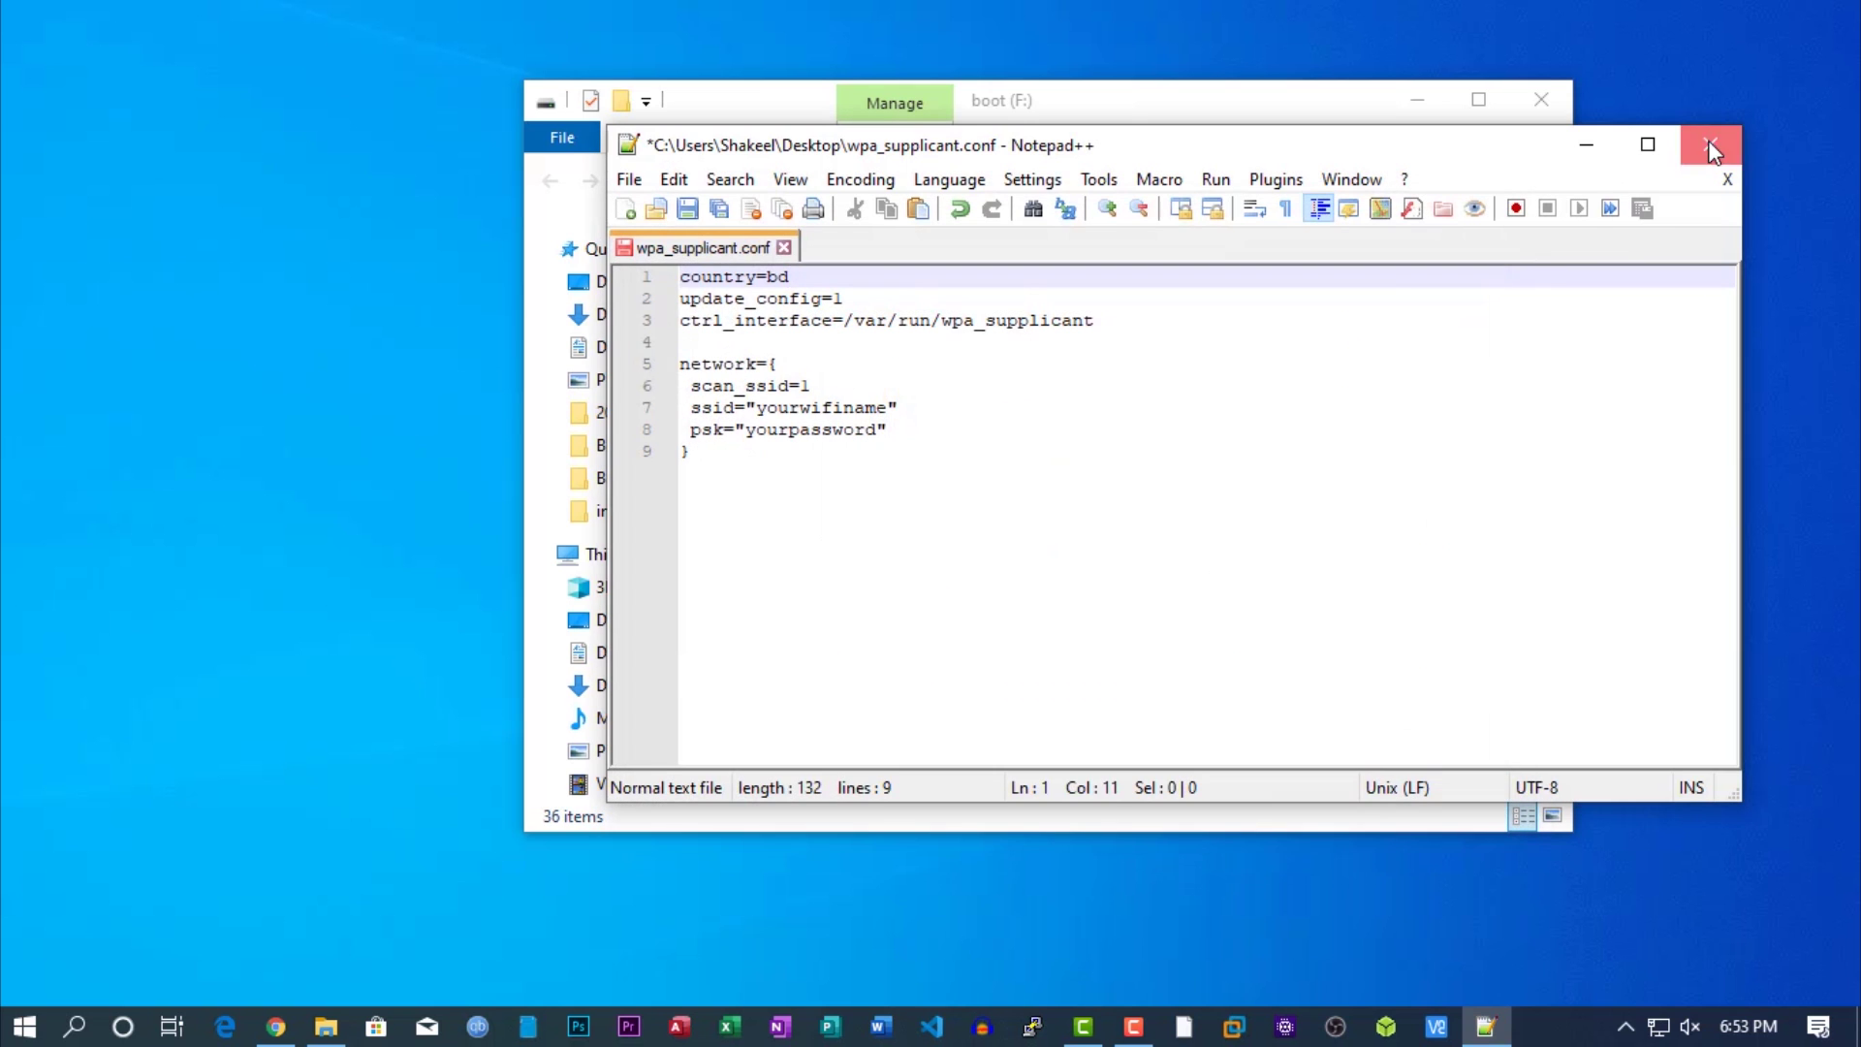
{"action": "left_click", "coordinate": [1710, 144]}
{"action": "left_click", "coordinate": [1541, 100]}
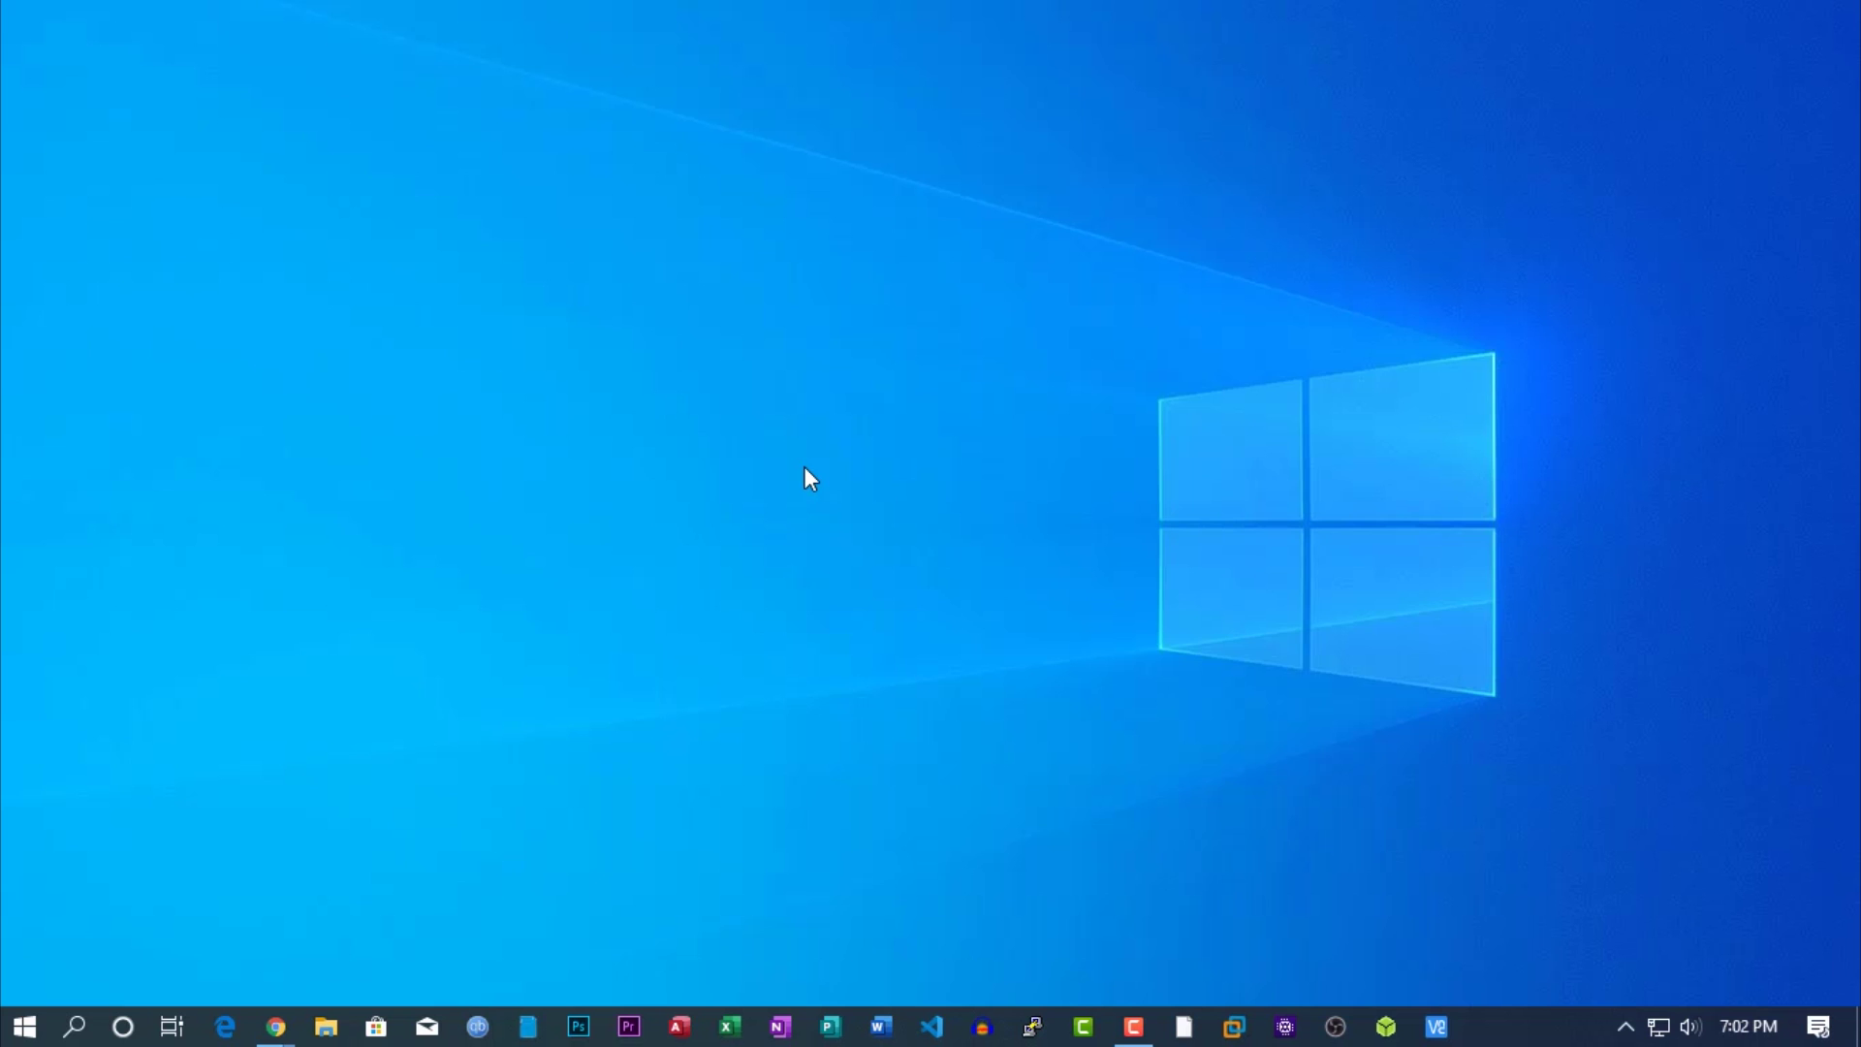
Bring up the Archer C60 router page and select raspberrypi's address 192.168.0.172.
{"action": "mouse_move", "coordinate": [276, 1026]}
{"action": "left_click", "coordinate": [388, 935]}
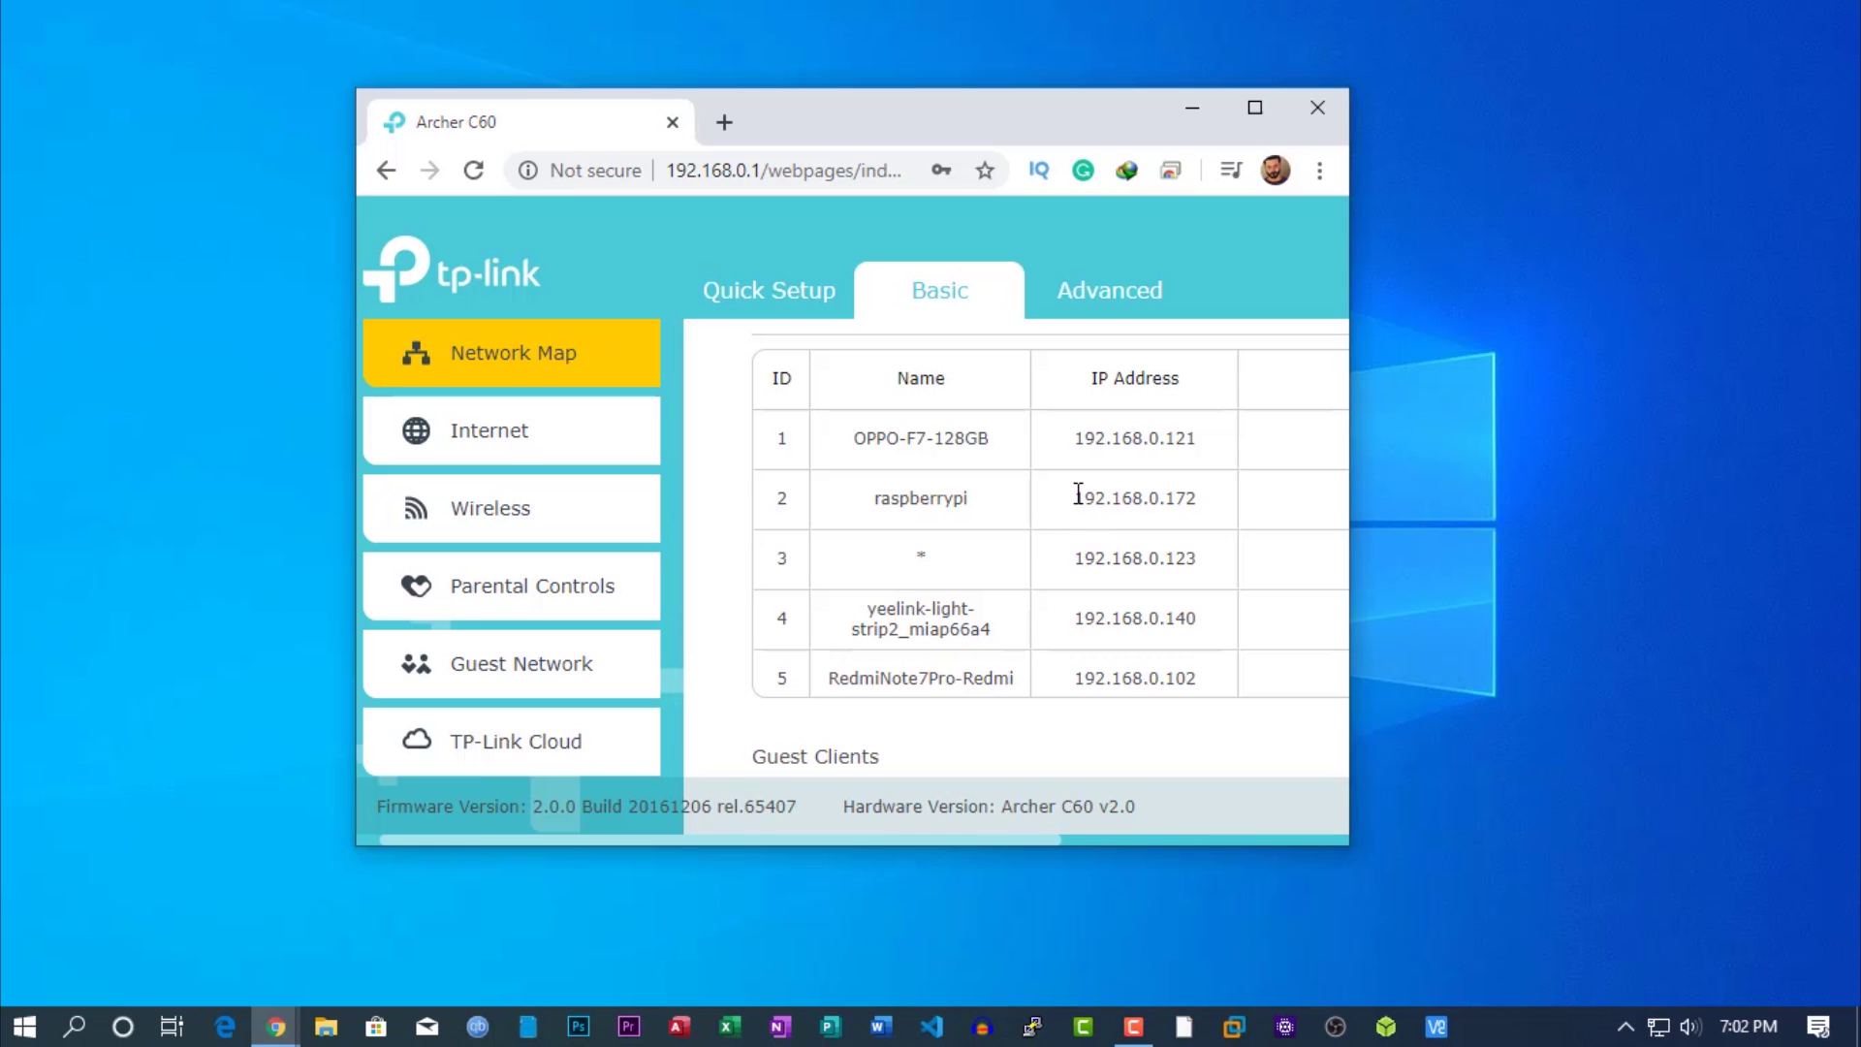
{"action": "left_click_drag", "start_coordinate": [1078, 498], "coordinate": [1201, 499]}
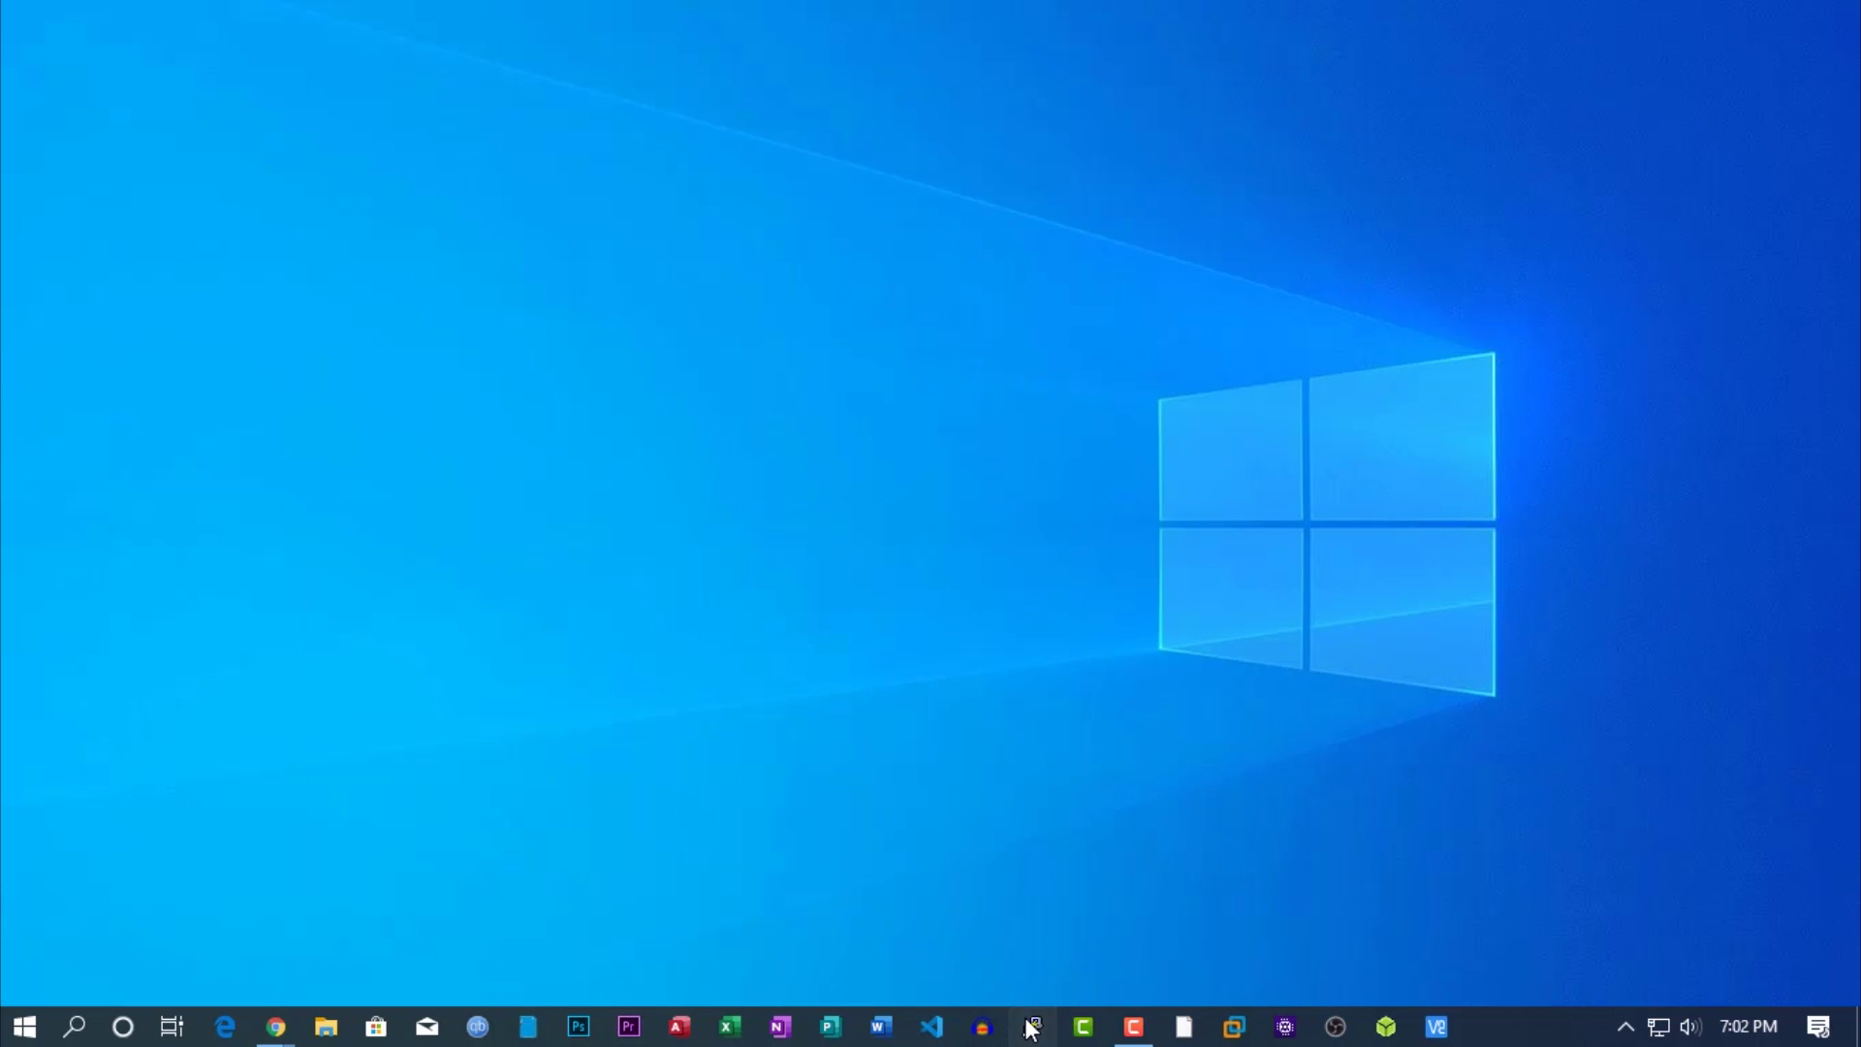
Connect PuTTY to 192.168.0.172, accept the Pi's host key, and enlarge the terminal.
{"action": "left_click", "coordinate": [1032, 1027]}
{"action": "right_click", "coordinate": [972, 383]}
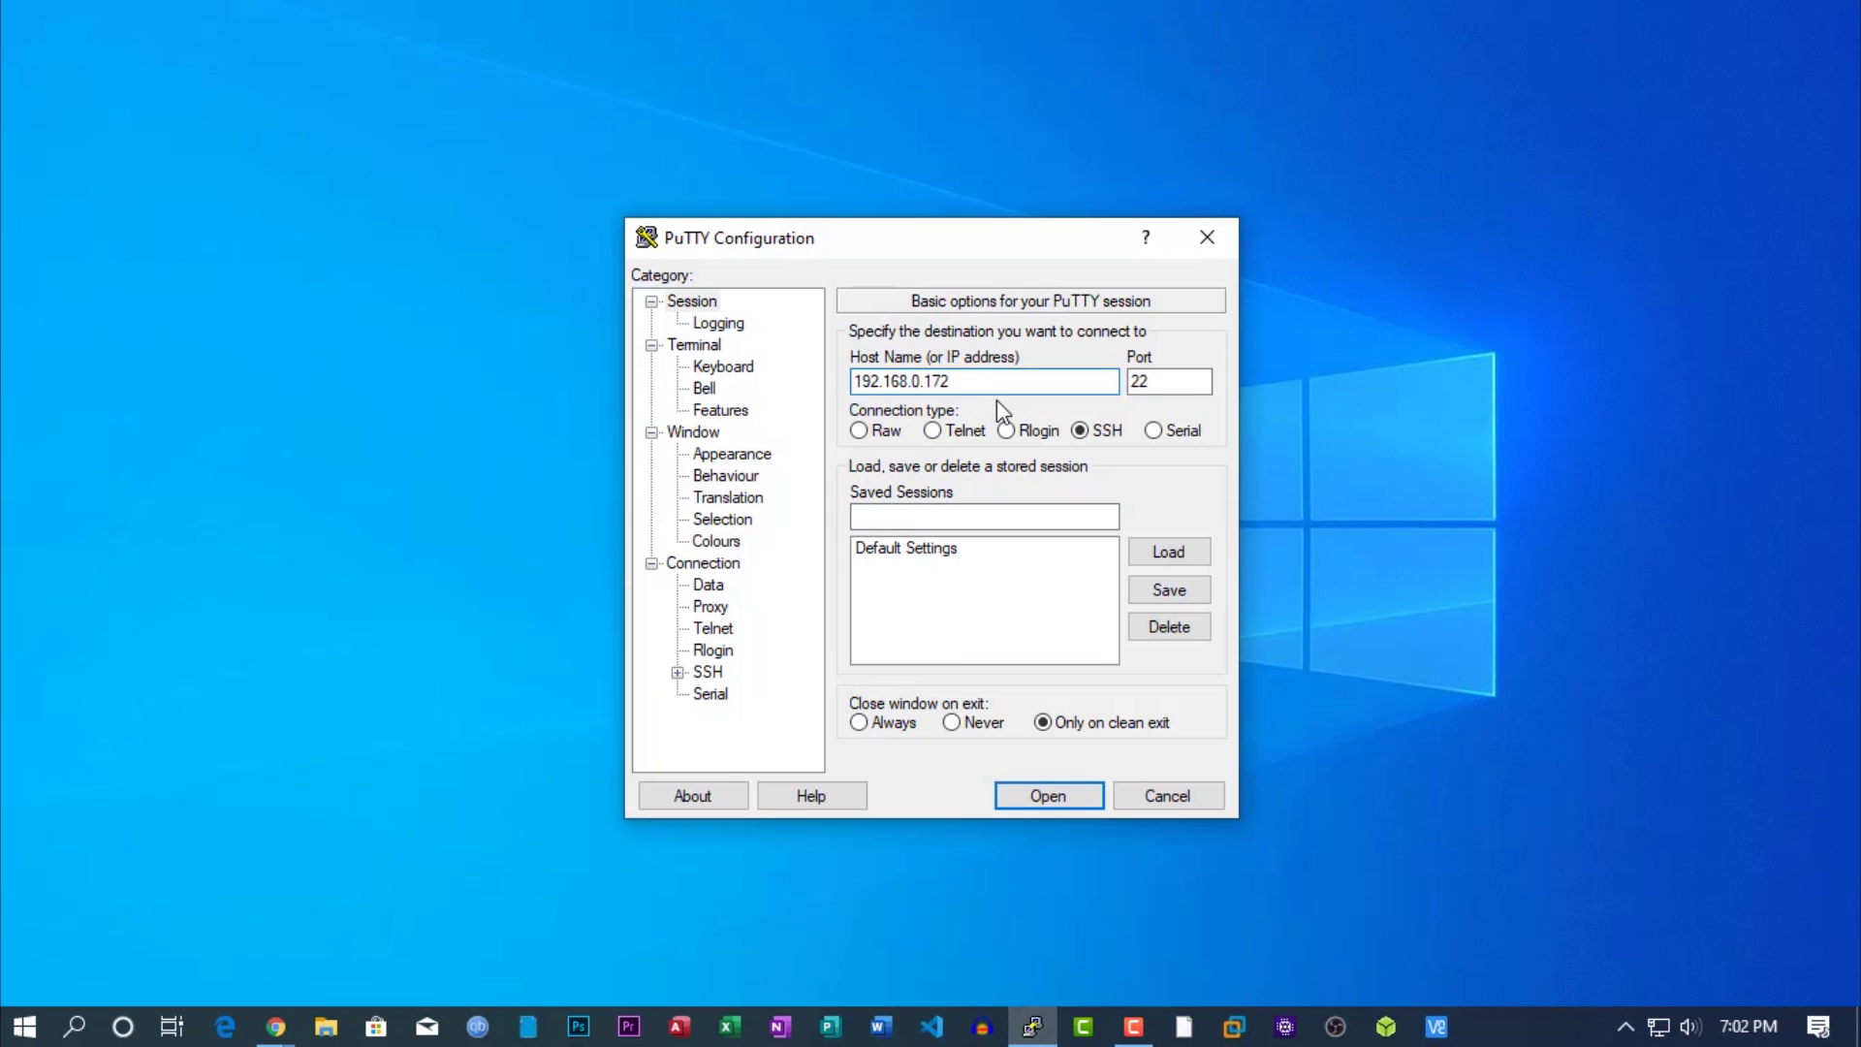
{"action": "left_click", "coordinate": [1054, 796]}
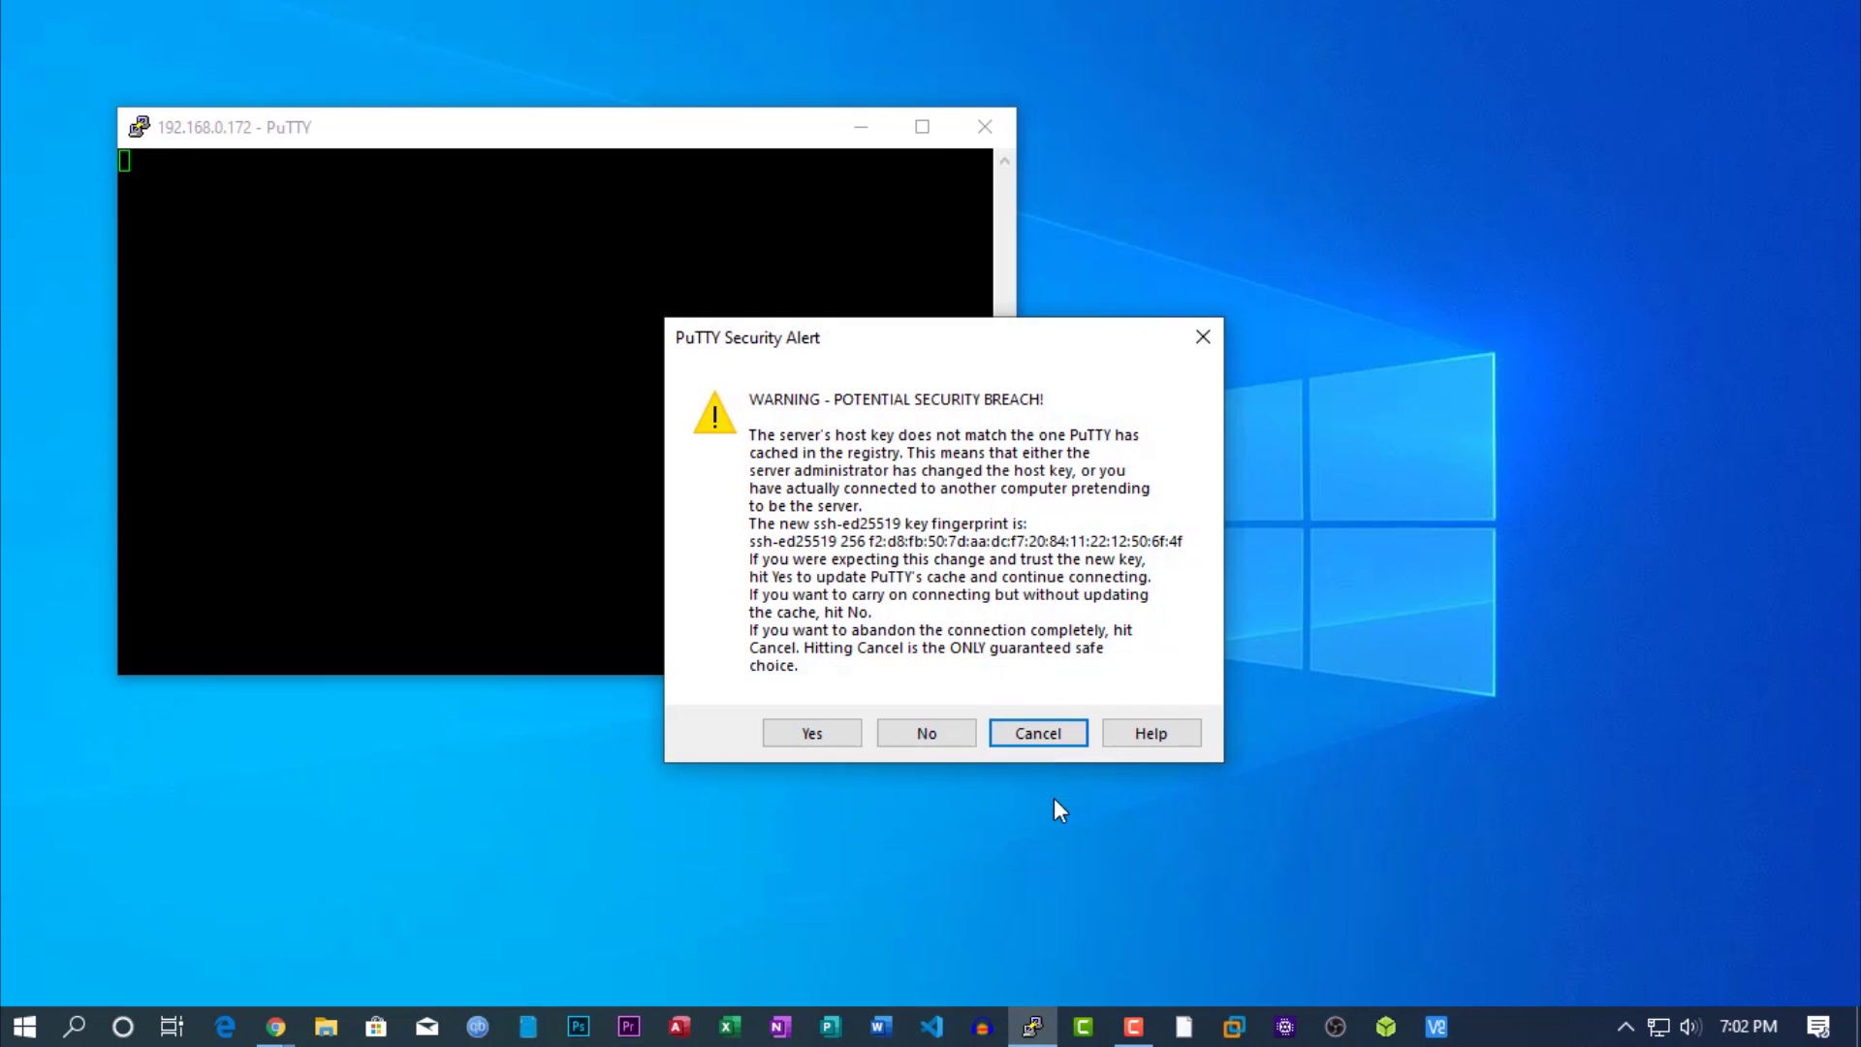
{"action": "left_click", "coordinate": [831, 734]}
{"action": "left_click_drag", "start_coordinate": [524, 139], "coordinate": [877, 232]}
{"action": "left_click_drag", "start_coordinate": [1370, 768], "coordinate": [1545, 855]}
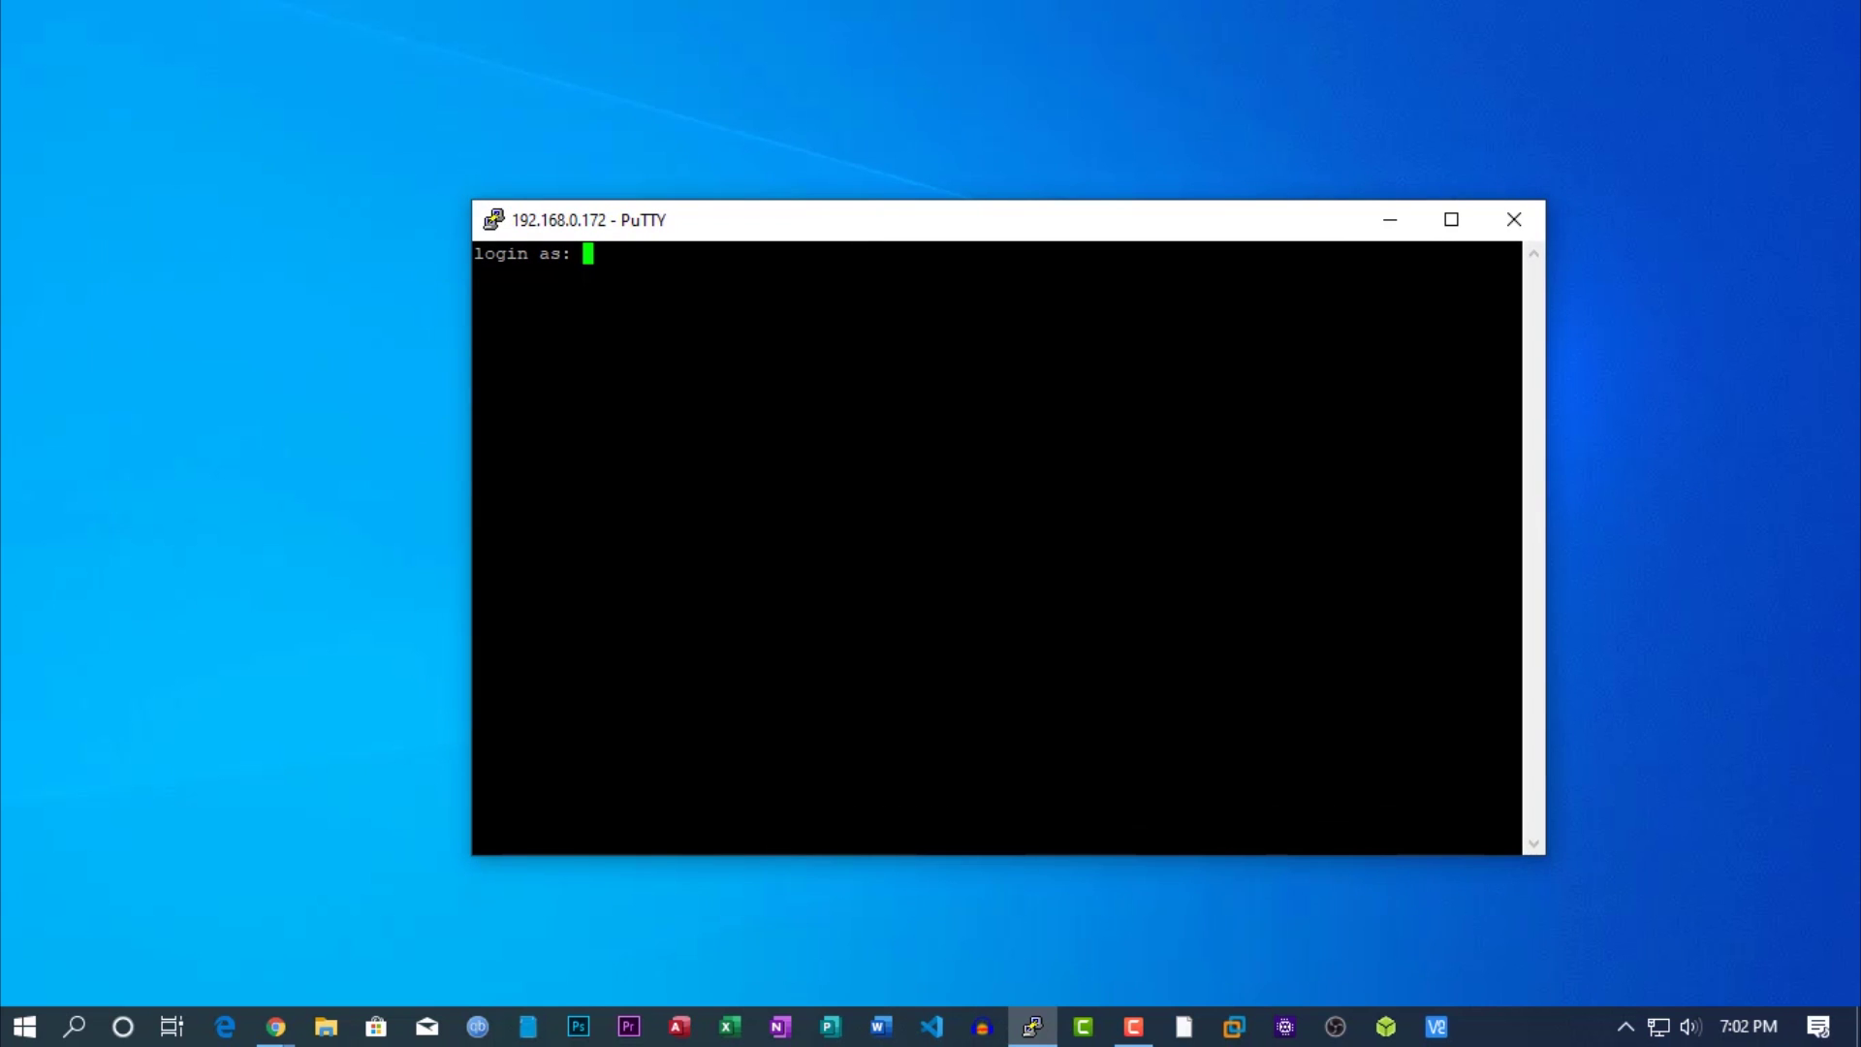
Log in to the Pi as user pi with the account password.
{"action": "type", "text": "pi"}
{"action": "key", "text": "Return"}
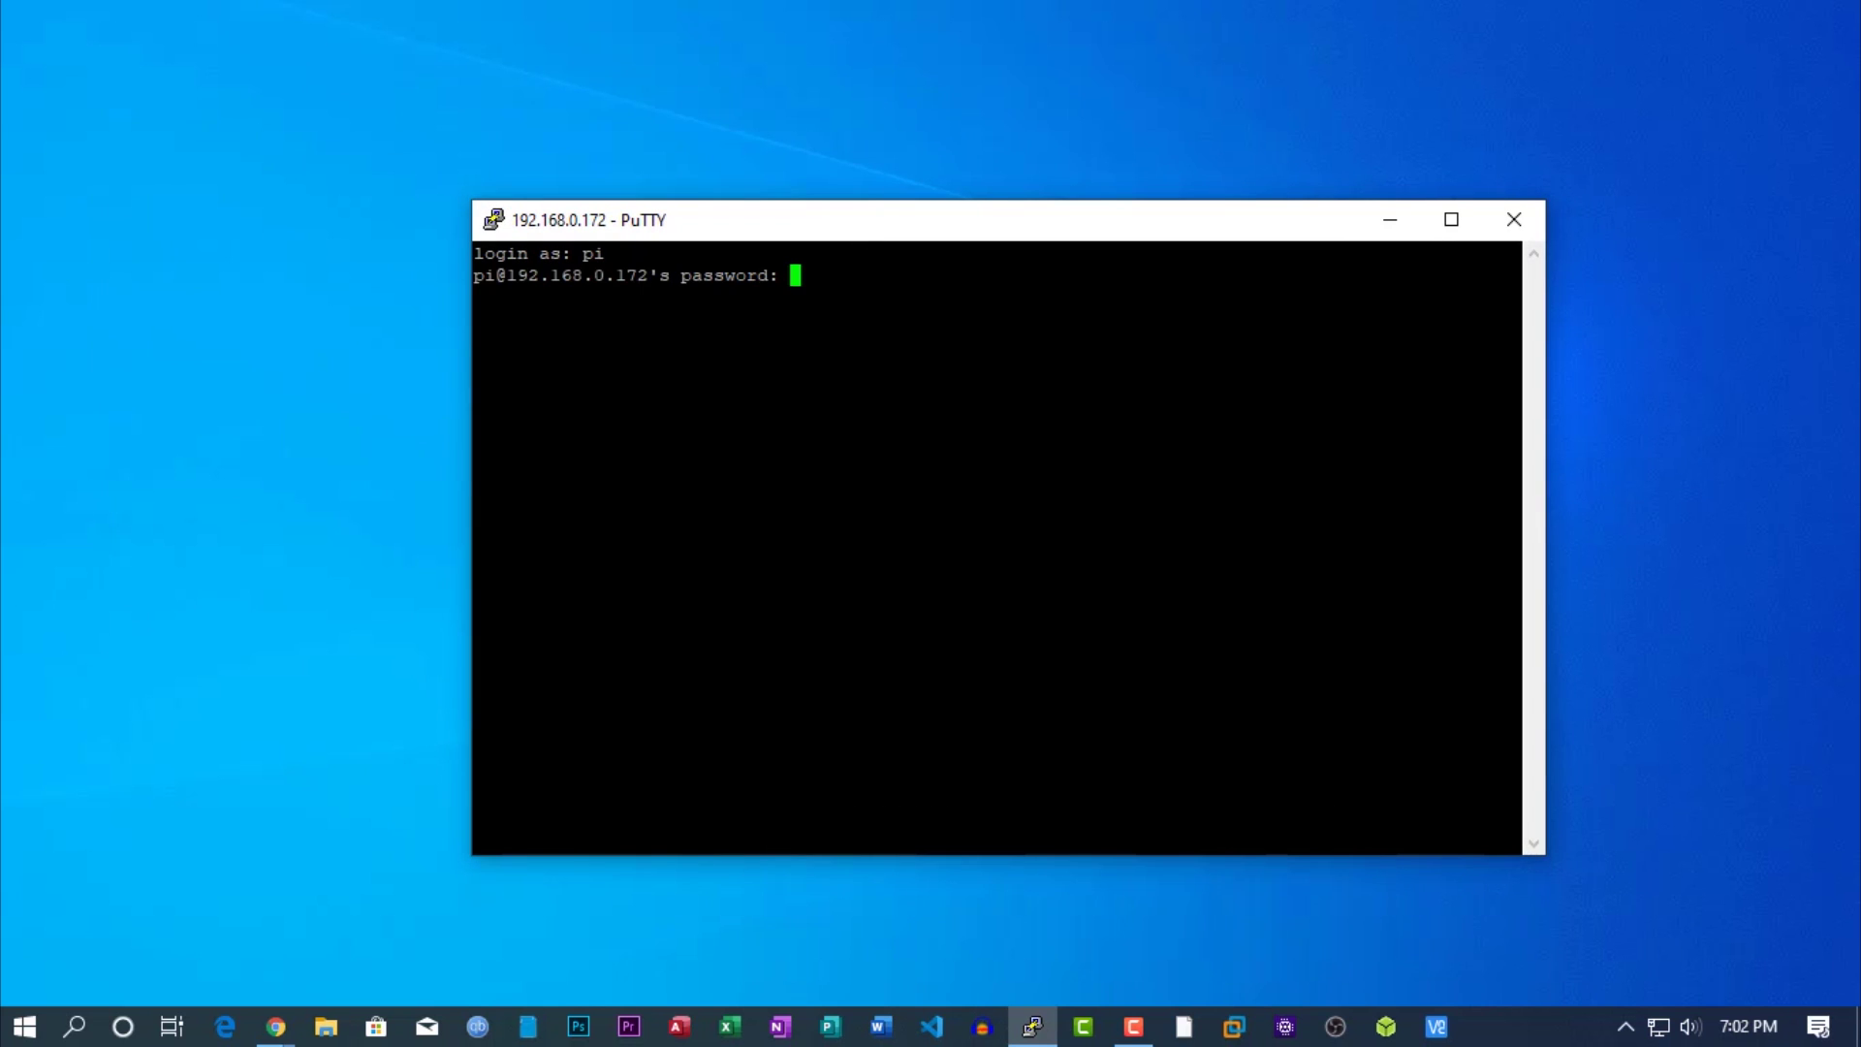
{"action": "type", "text": "raspberry"}
{"action": "key", "text": "Return"}
{"action": "left_click_drag", "start_coordinate": [811, 235], "coordinate": [747, 229]}
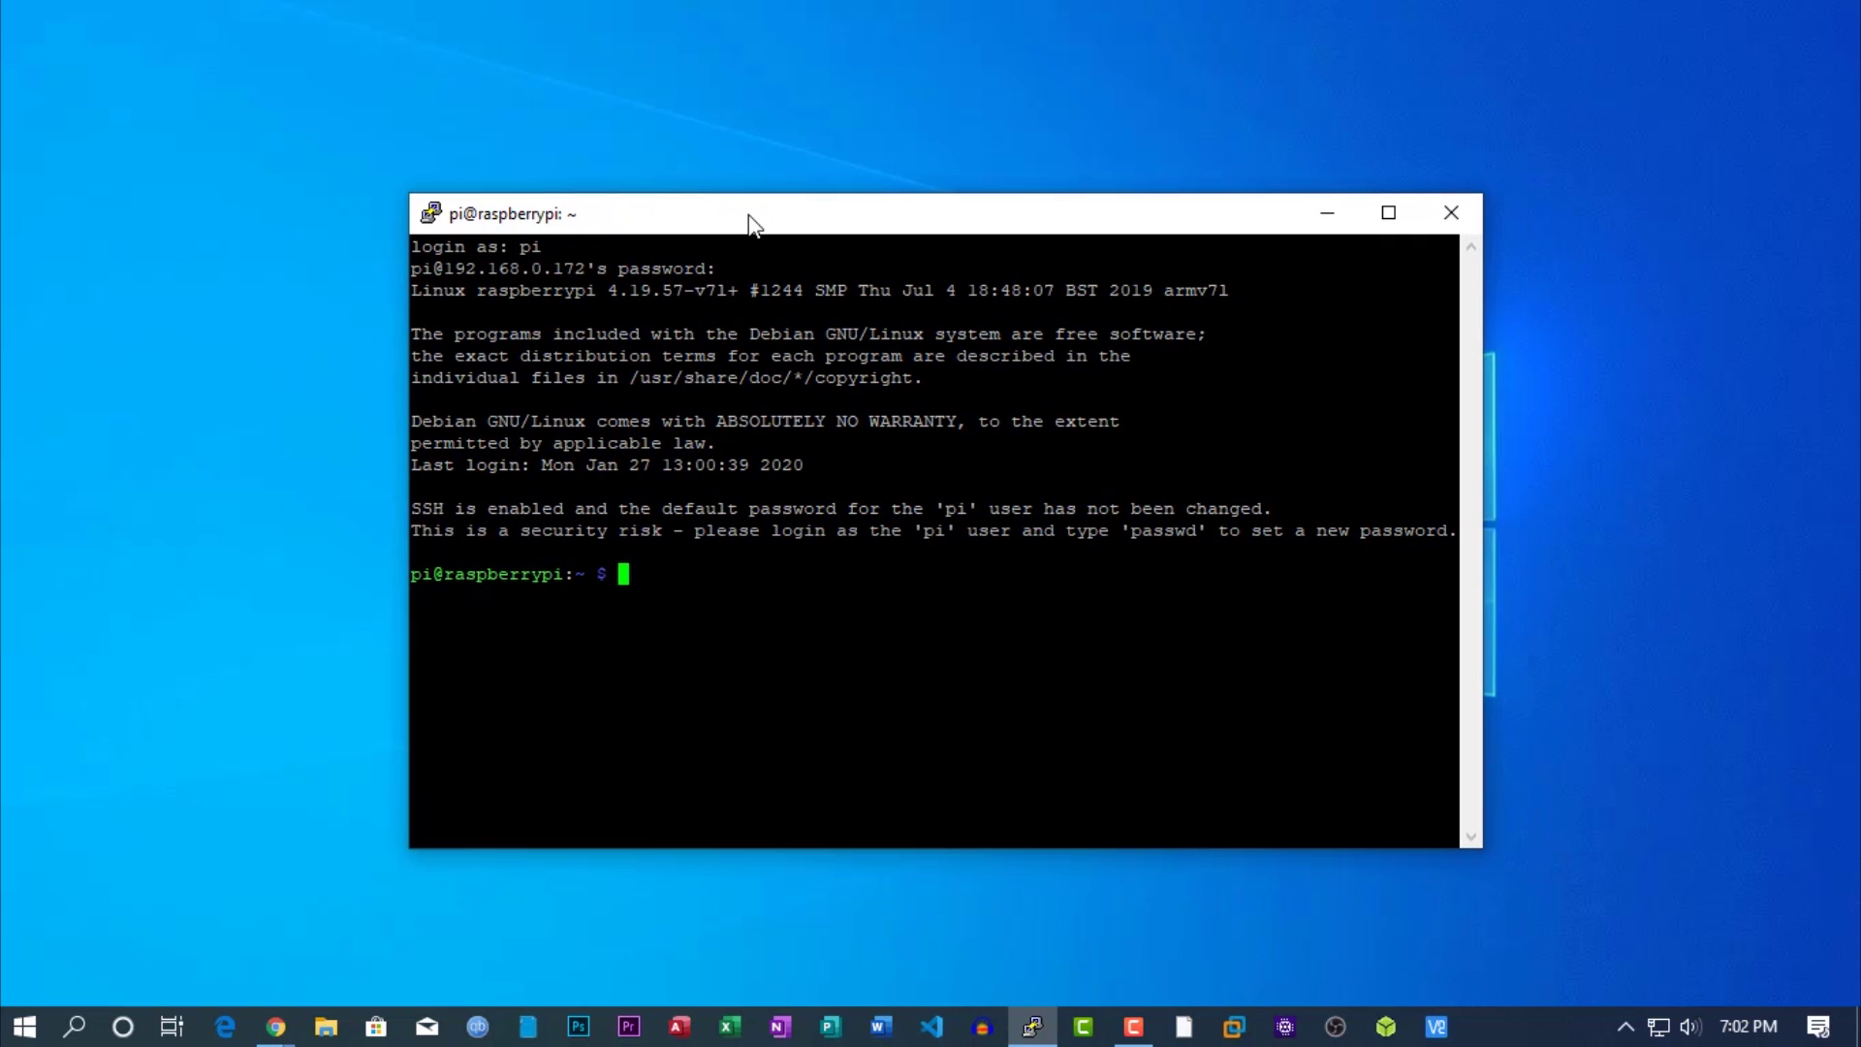
Clear the terminal, list the home folder, and print test.py with cat.
{"action": "type", "text": "clear"}
{"action": "key", "text": "Return"}
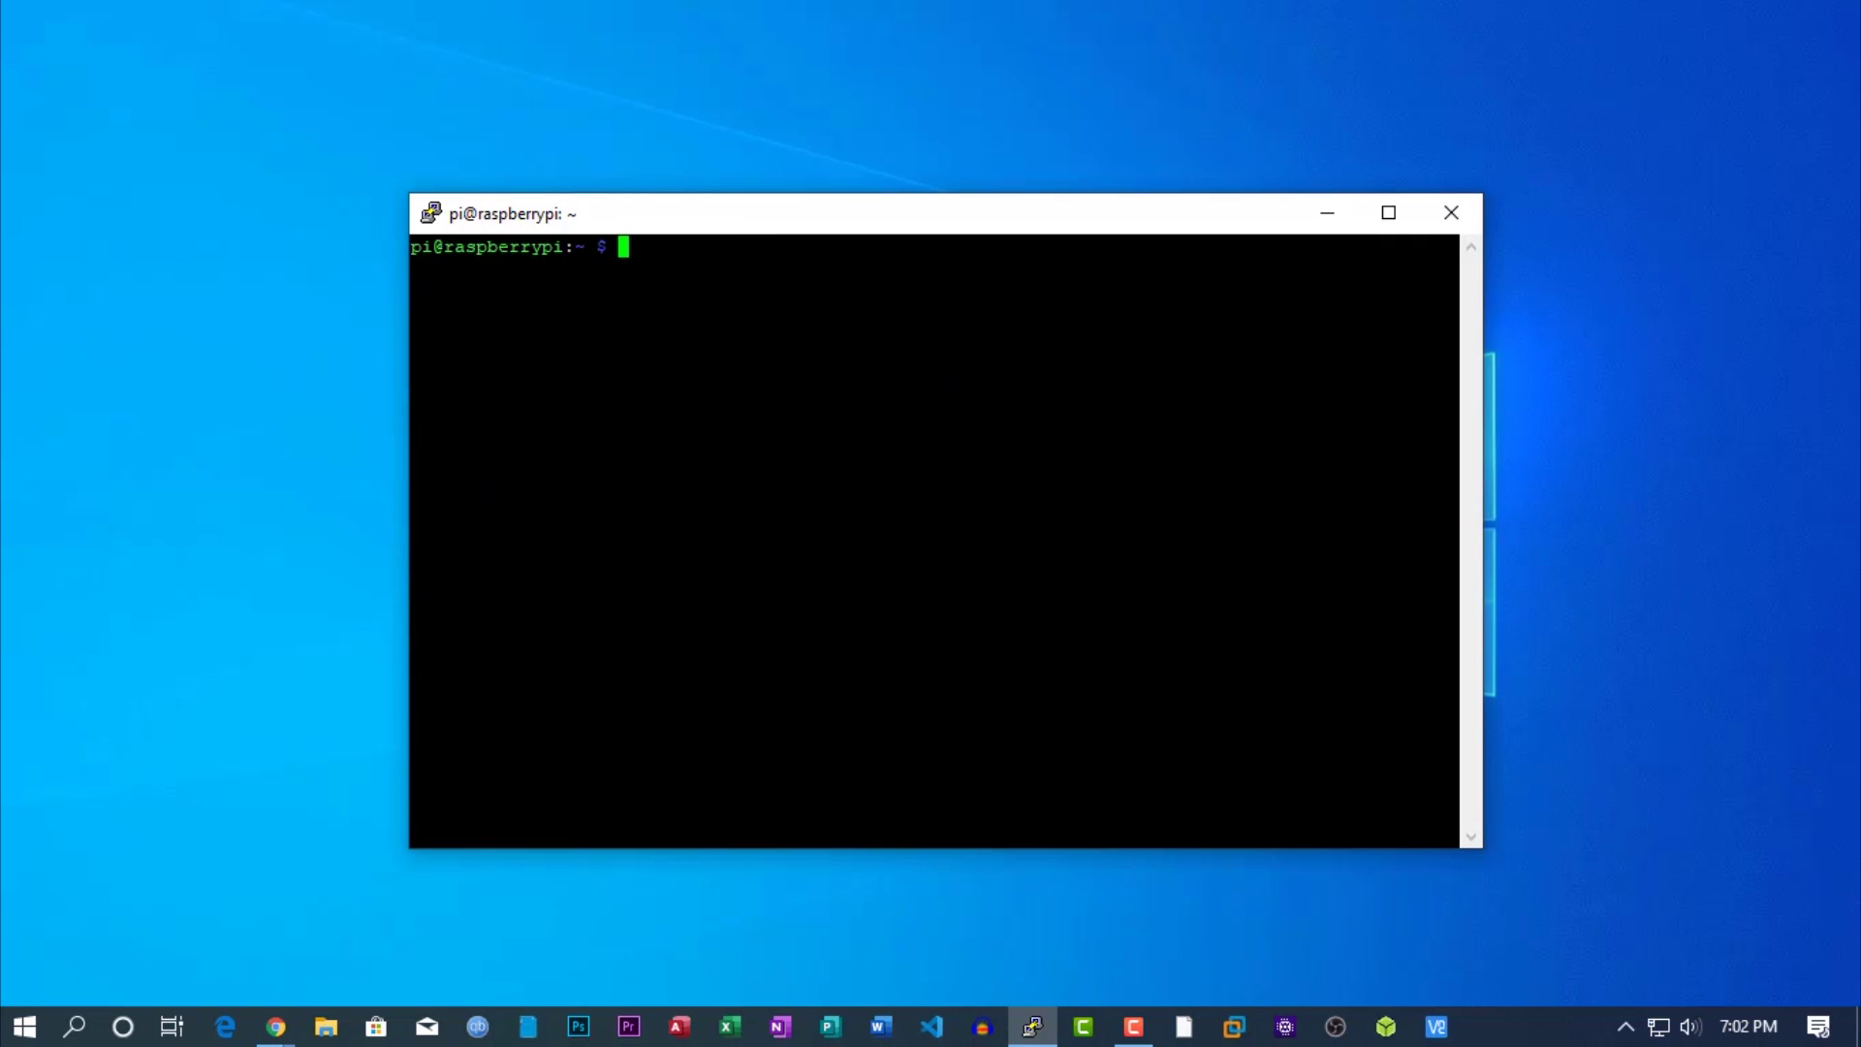
{"action": "type", "text": "ls"}
{"action": "key", "text": "Return"}
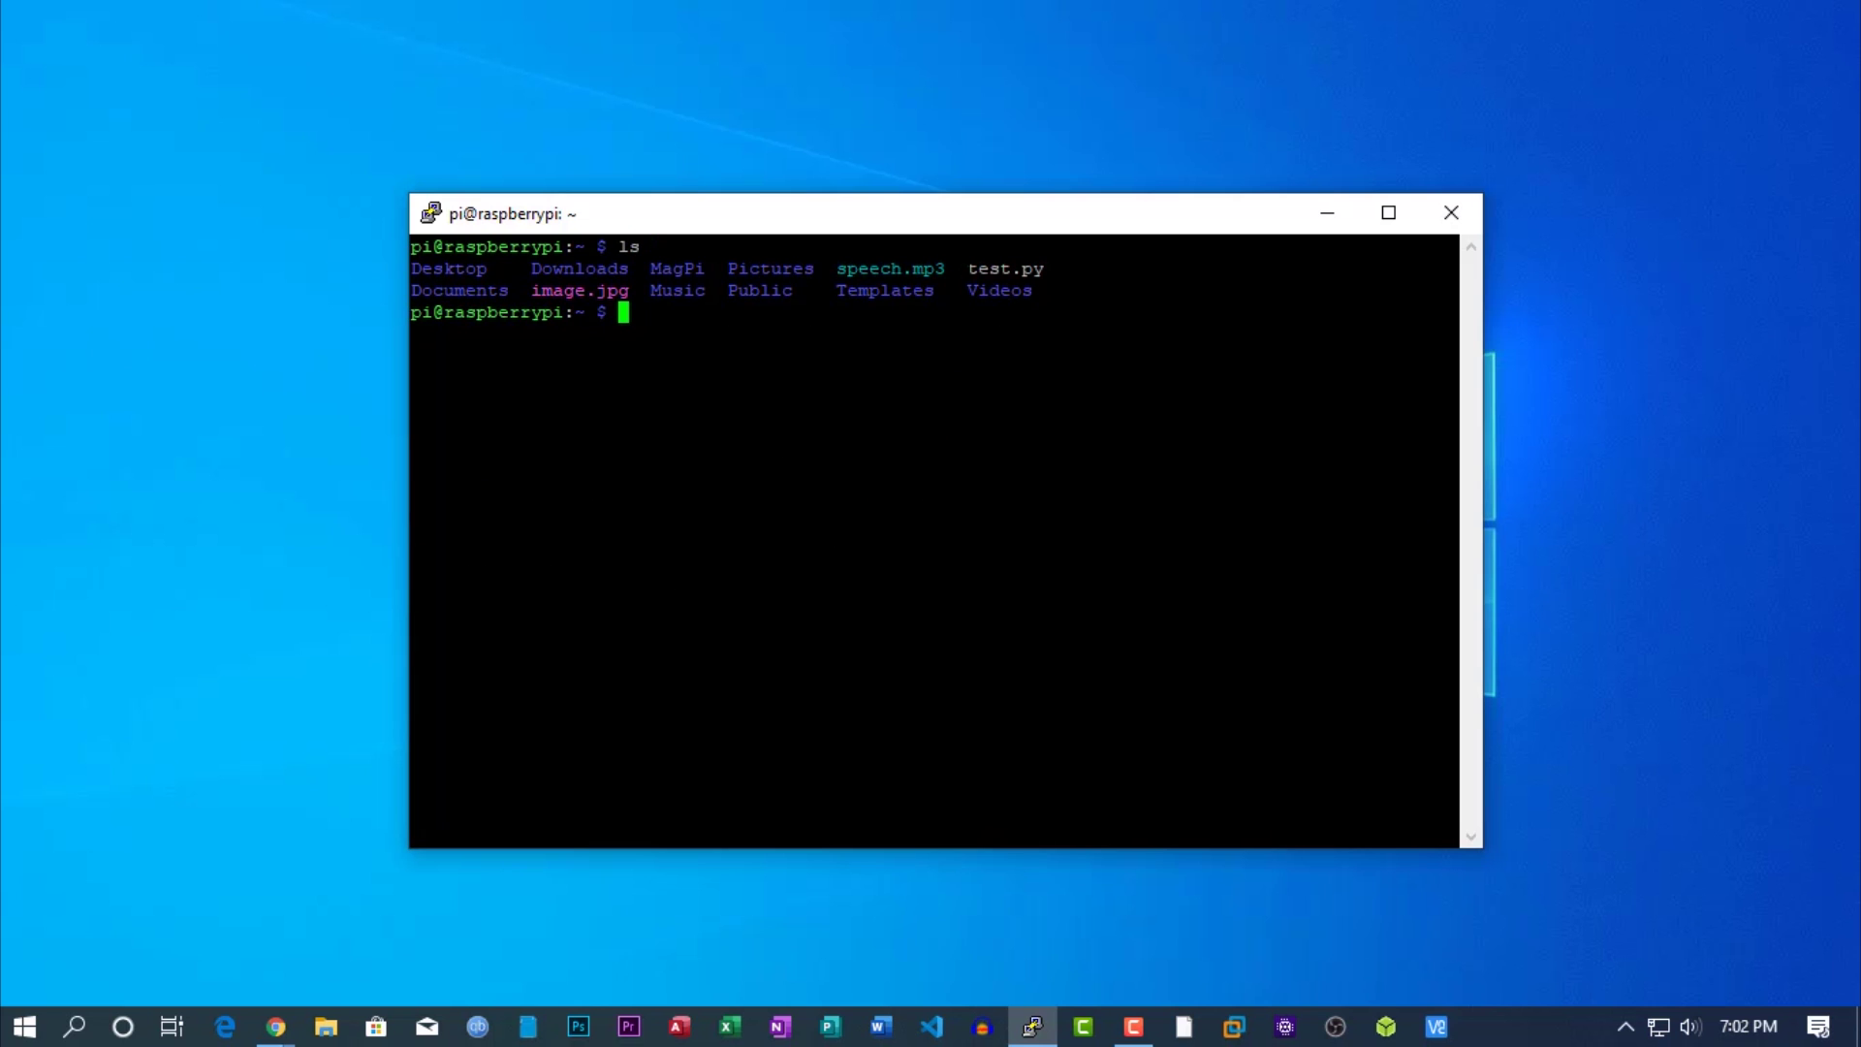
{"action": "left_click_drag", "start_coordinate": [957, 268], "coordinate": [1042, 268]}
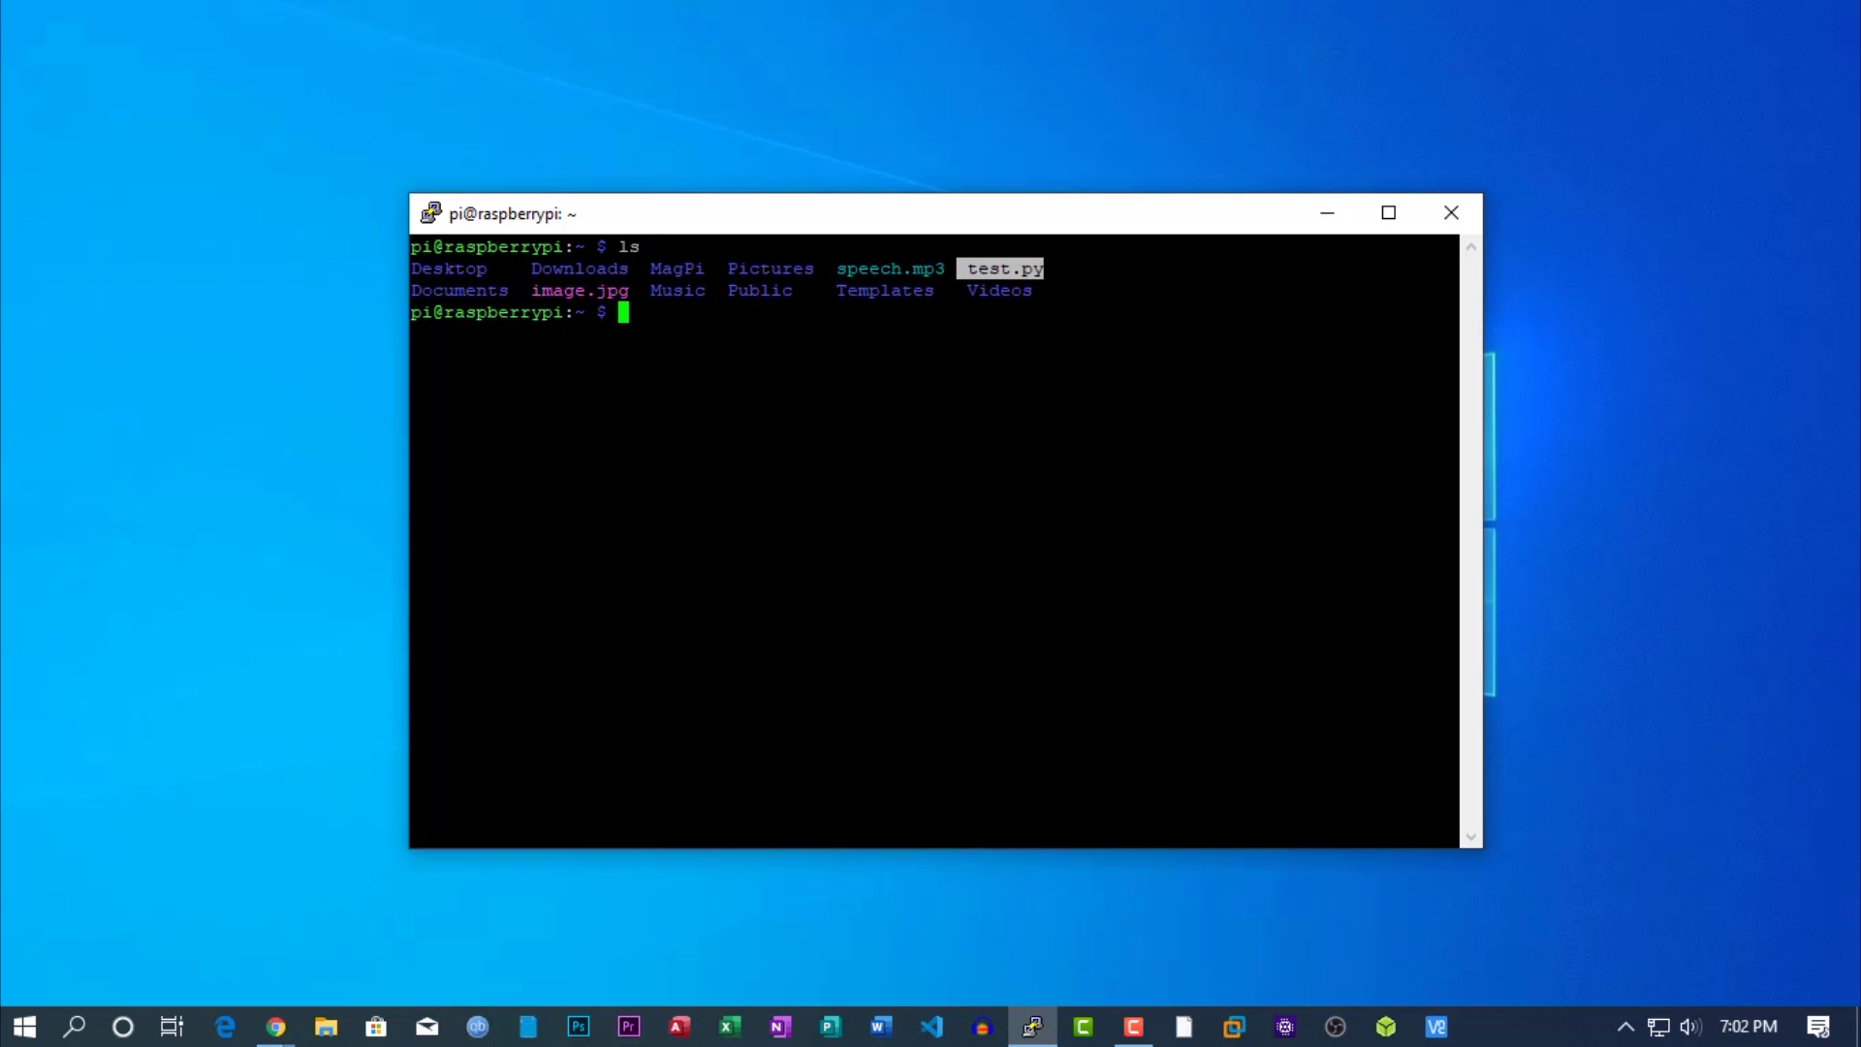
{"action": "type", "text": "cat"}
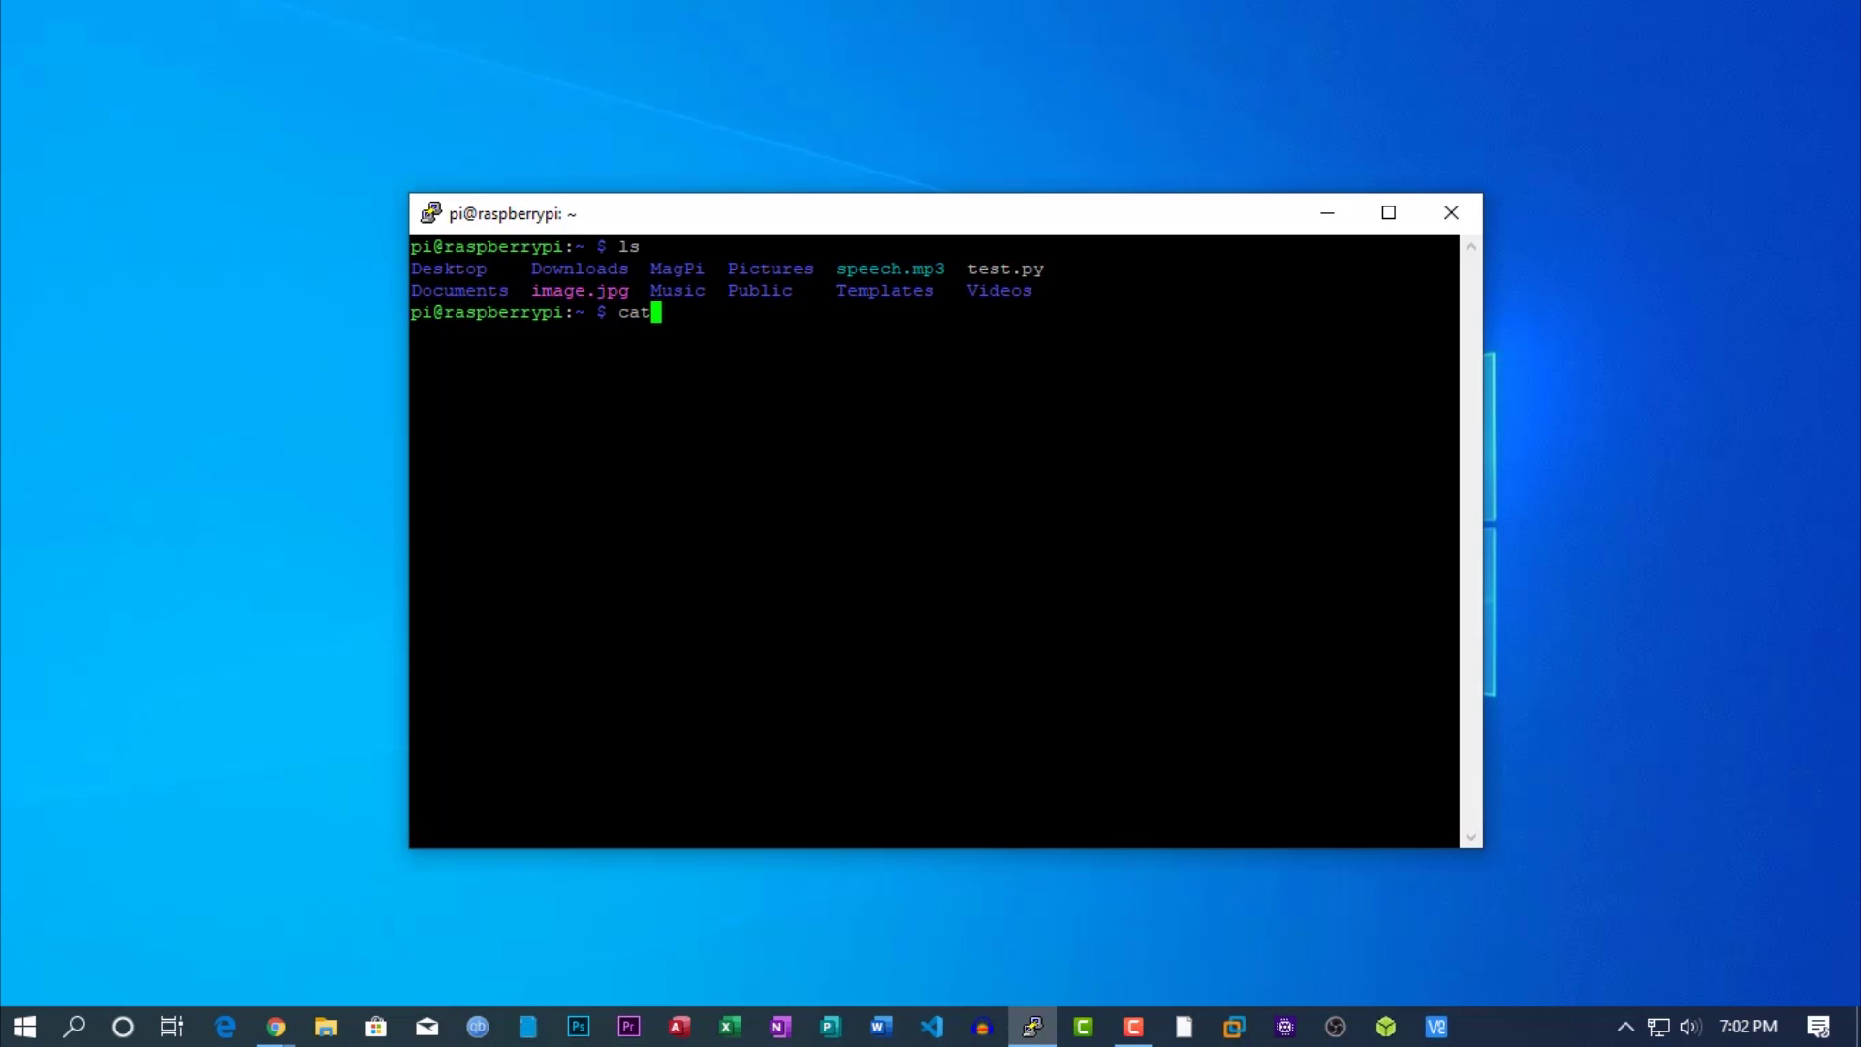
{"action": "type", "text": " test.py"}
{"action": "key", "text": "Return"}
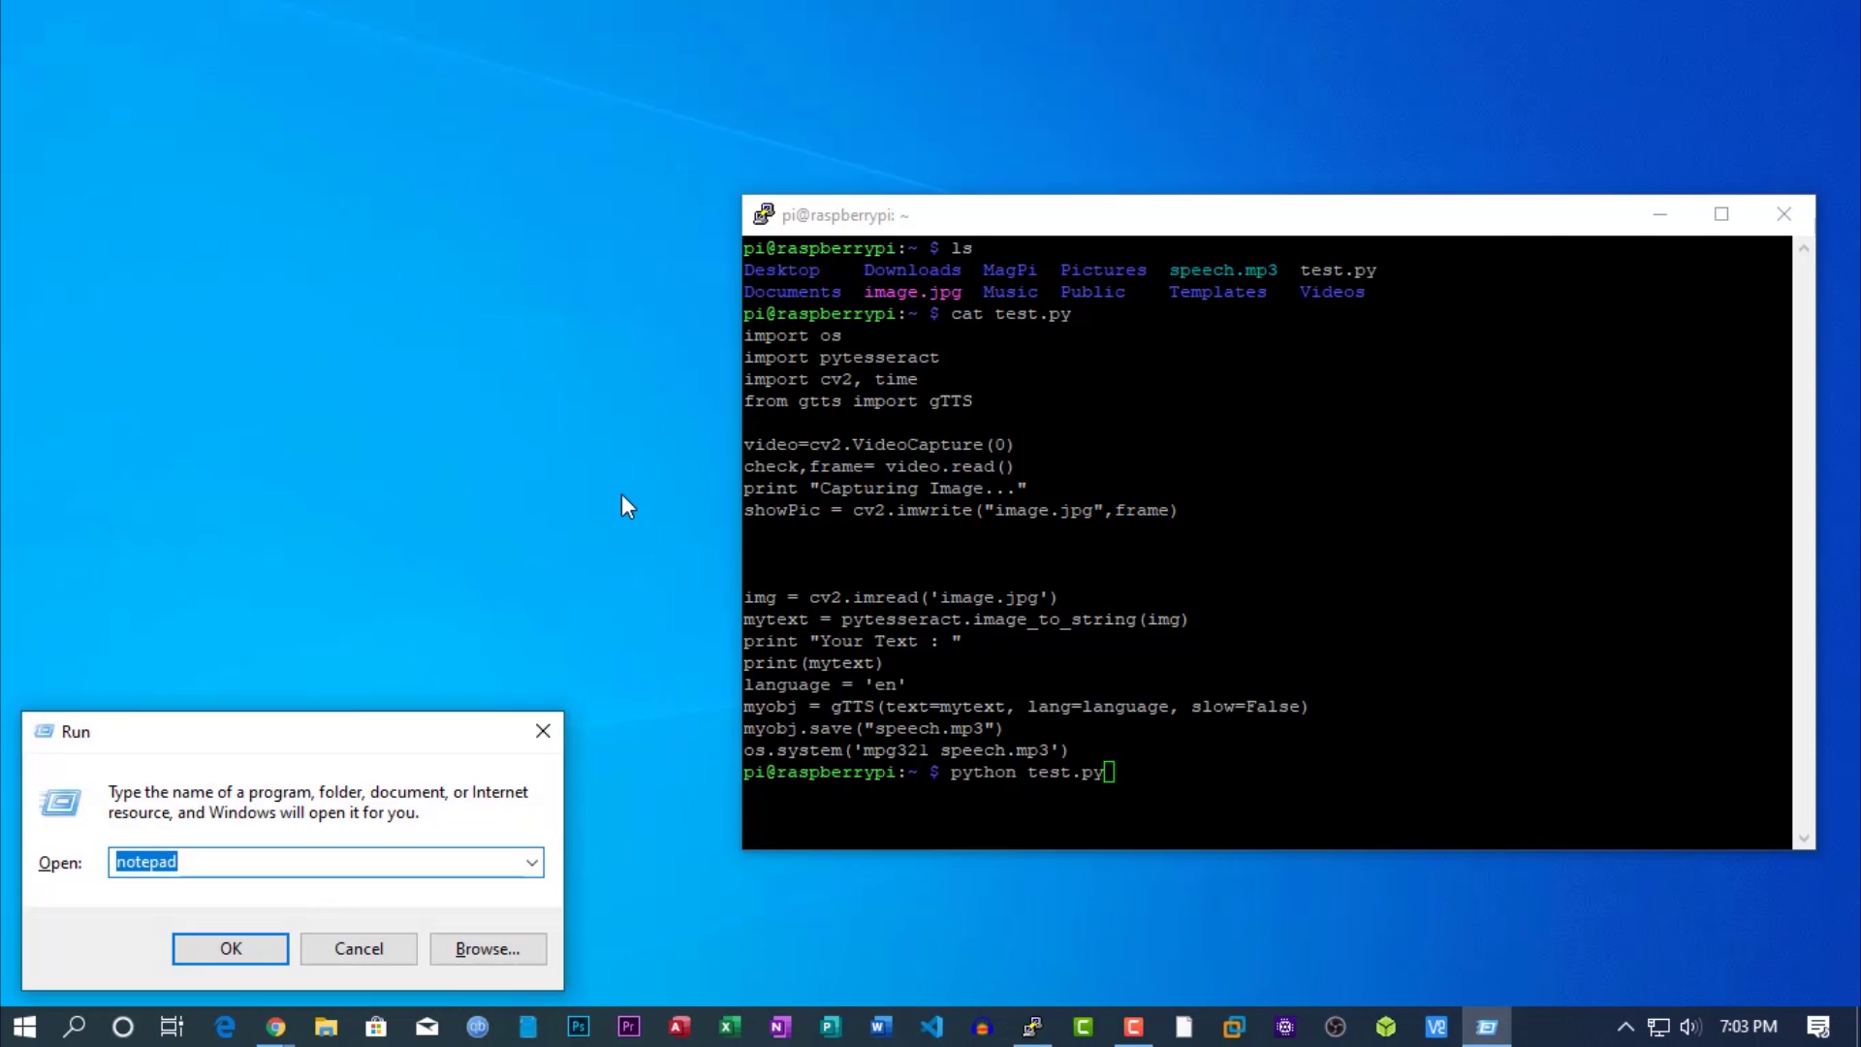
{"action": "key", "text": "Return"}
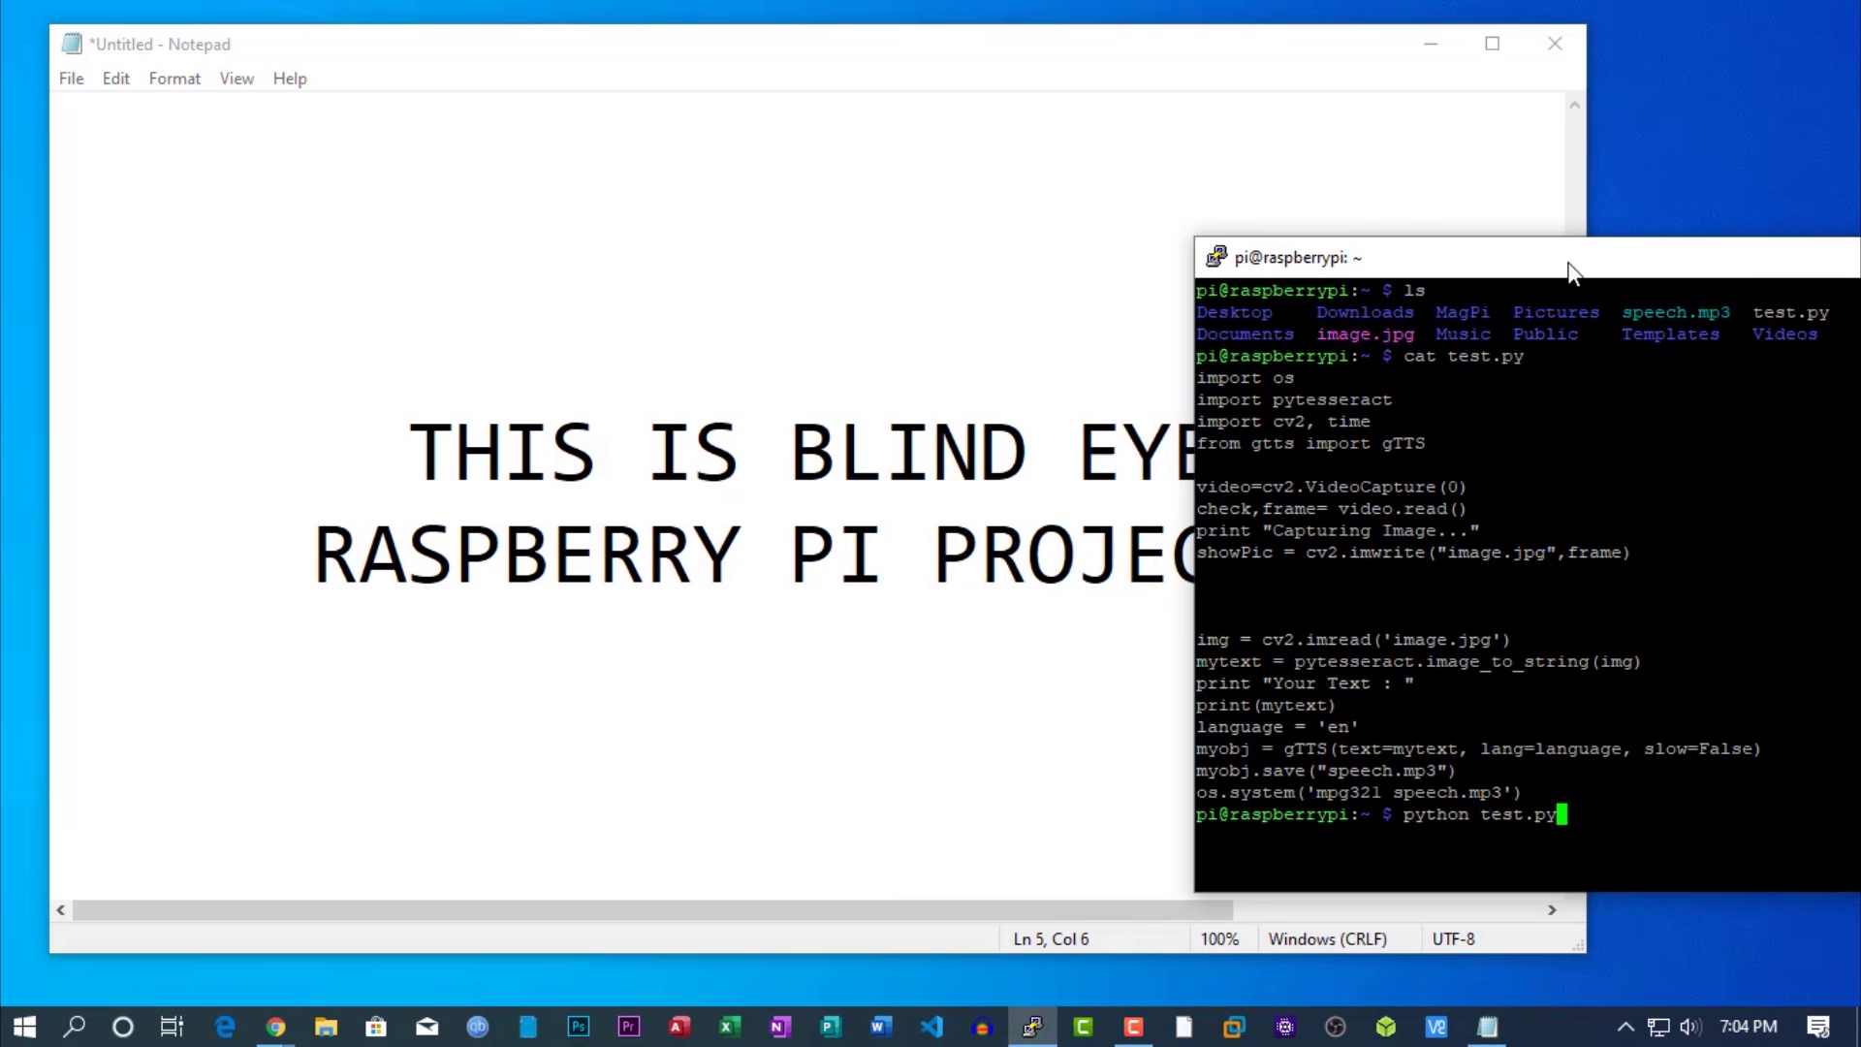
Move the PuTTY terminal to the right so Notepad is visible beside it.
{"action": "left_click_drag", "start_coordinate": [1568, 261], "coordinate": [1740, 263]}
{"action": "mouse_move", "coordinate": [1599, 258]}
{"action": "left_mouse_down"}
{"action": "mouse_move", "coordinate": [1661, 262]}
{"action": "mouse_move", "coordinate": [1628, 257]}
{"action": "left_mouse_up"}
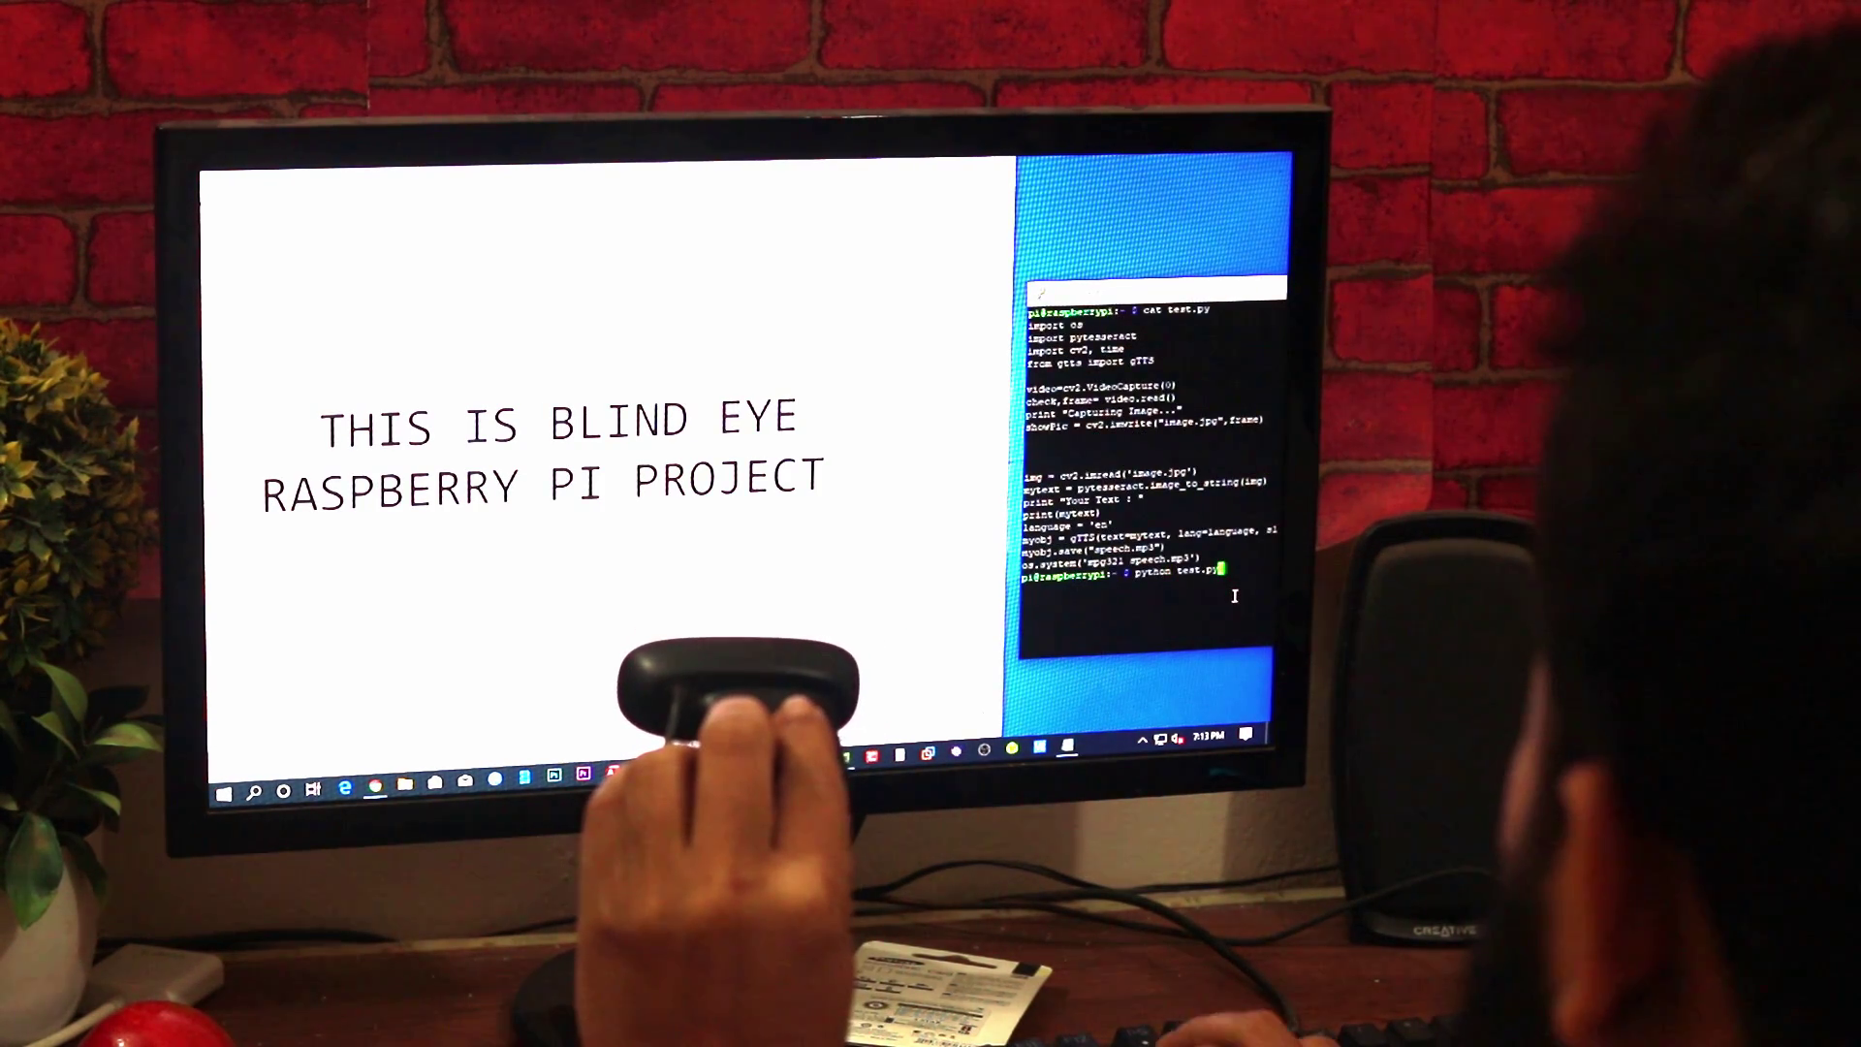
Run python test.py so the Pi reads and speaks the Notepad sentence.
{"action": "key", "text": "Return"}
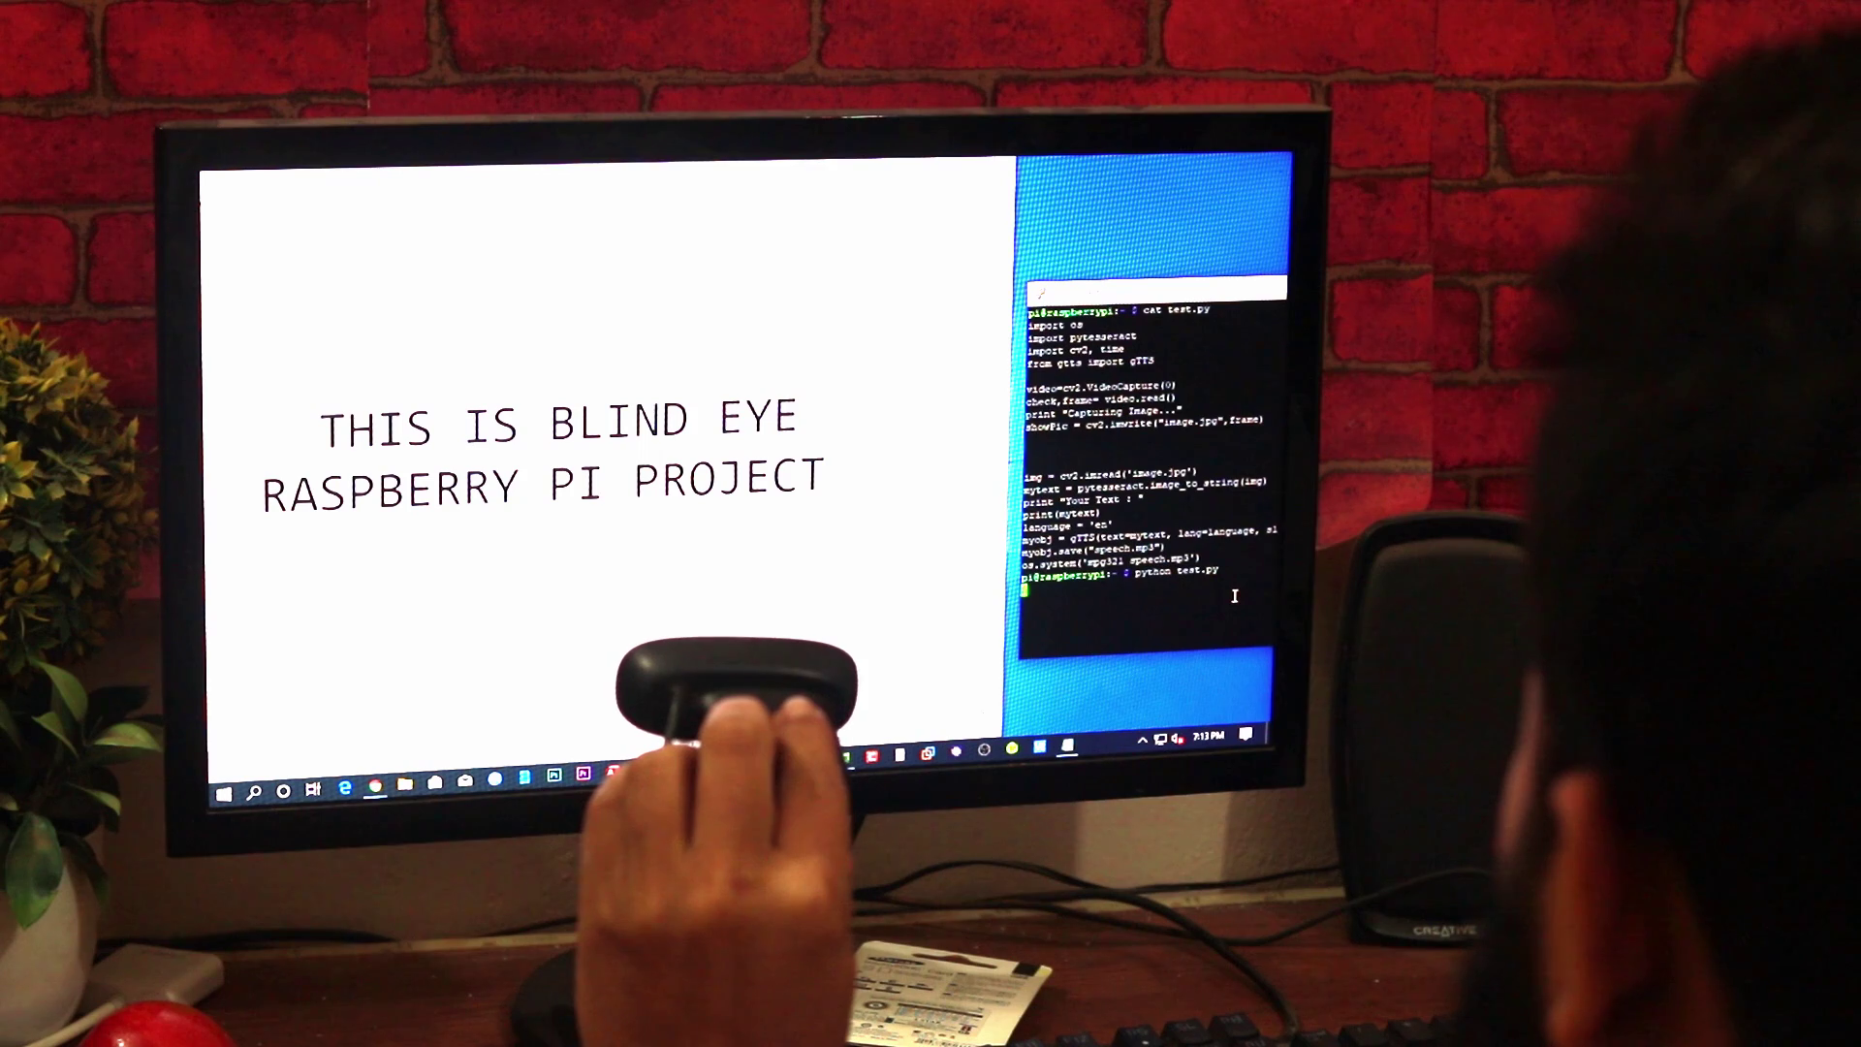